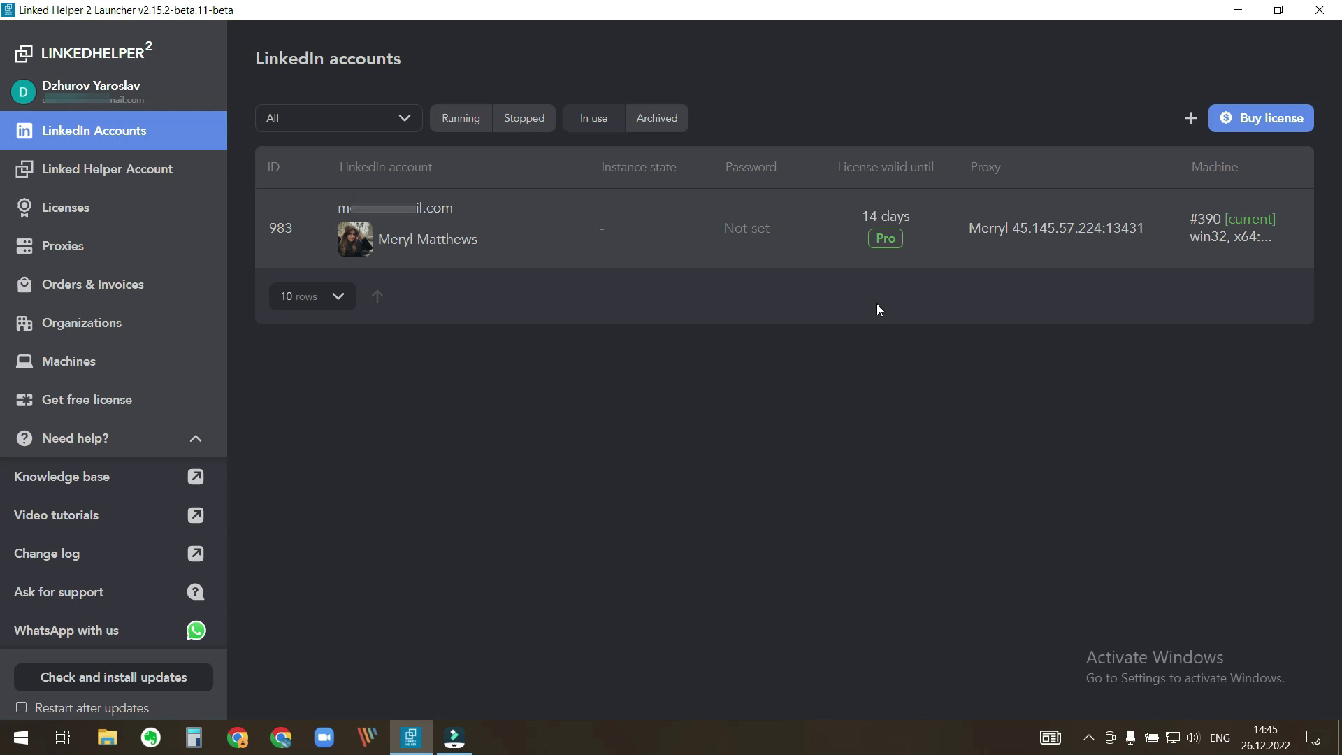
- Add a LinkedIn account with its email and password, saved as account 984
{"action": "left_click", "coordinate": [1190, 117]}
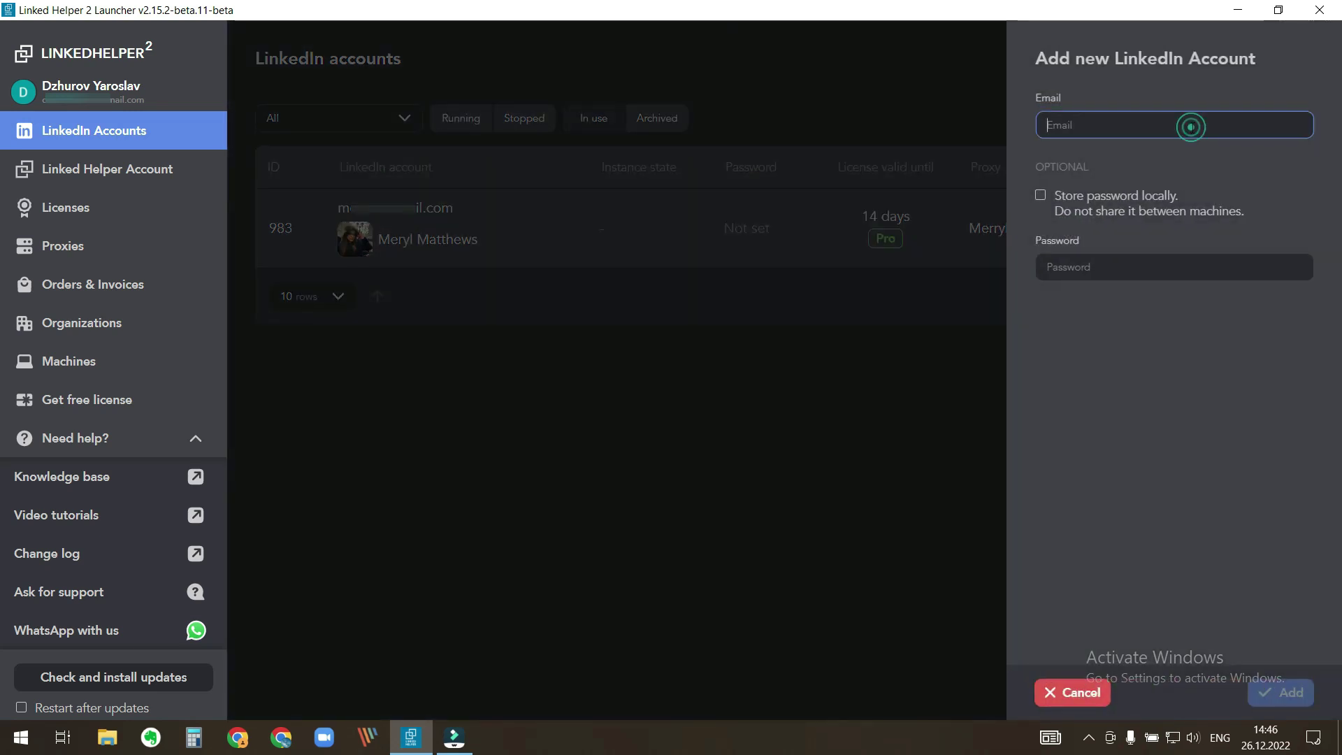
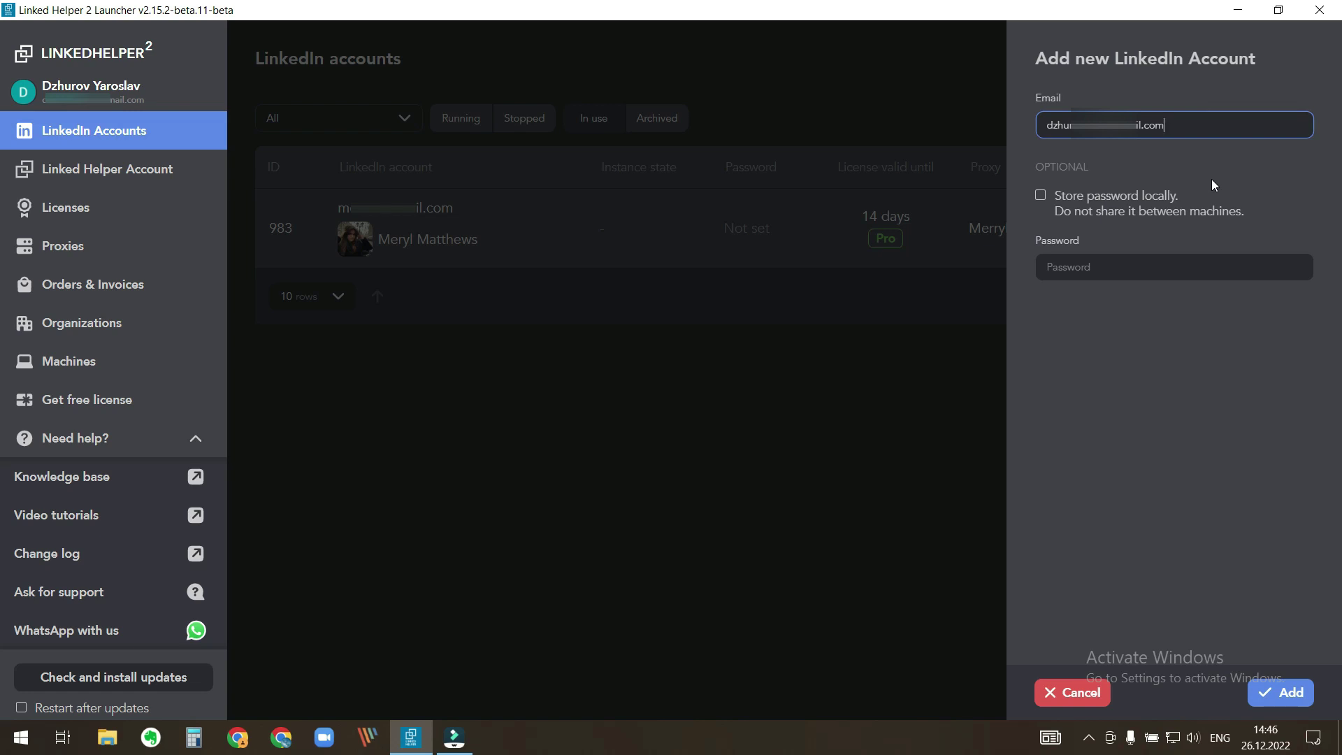
{"action": "left_click", "coordinate": [1197, 270]}
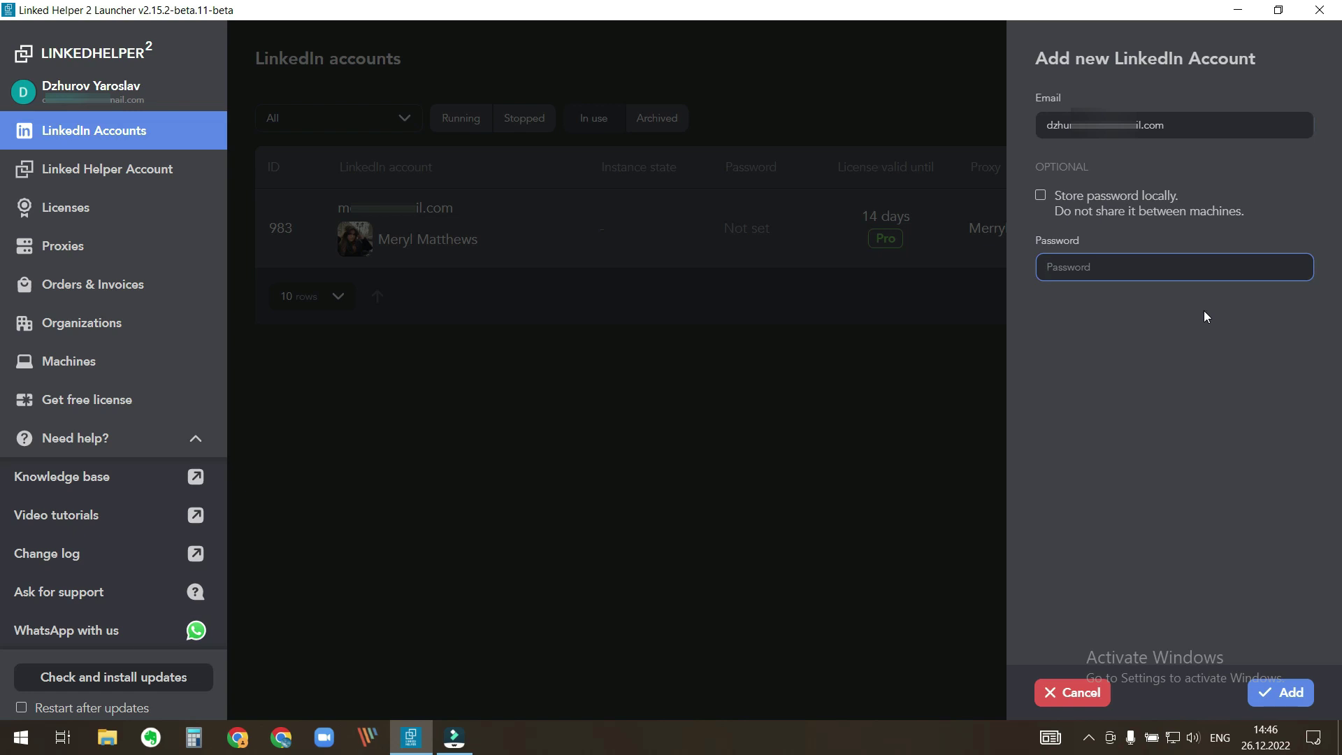
{"action": "type", "text": "••••••••••"}
{"action": "left_click", "coordinate": [1290, 693]}
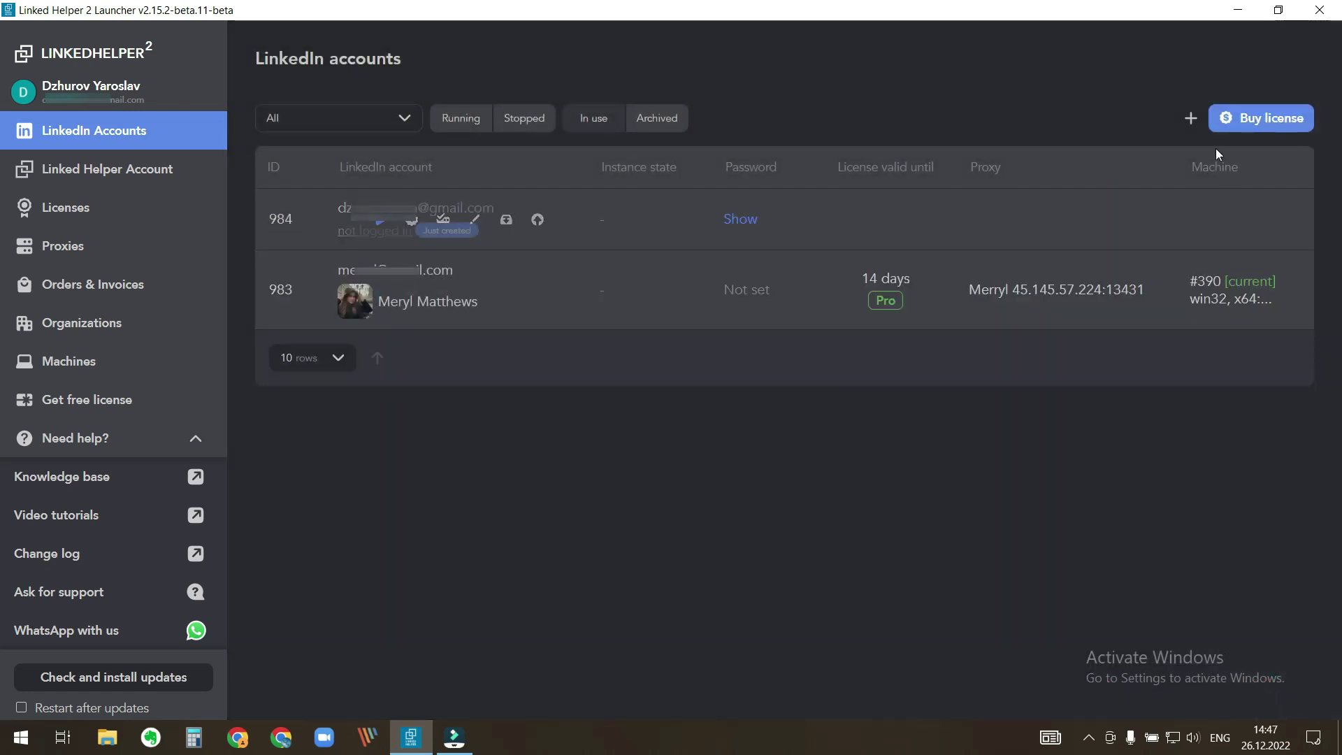
- Add a second LinkedIn account with its email and password, listed as 985
{"action": "left_click", "coordinate": [1190, 117]}
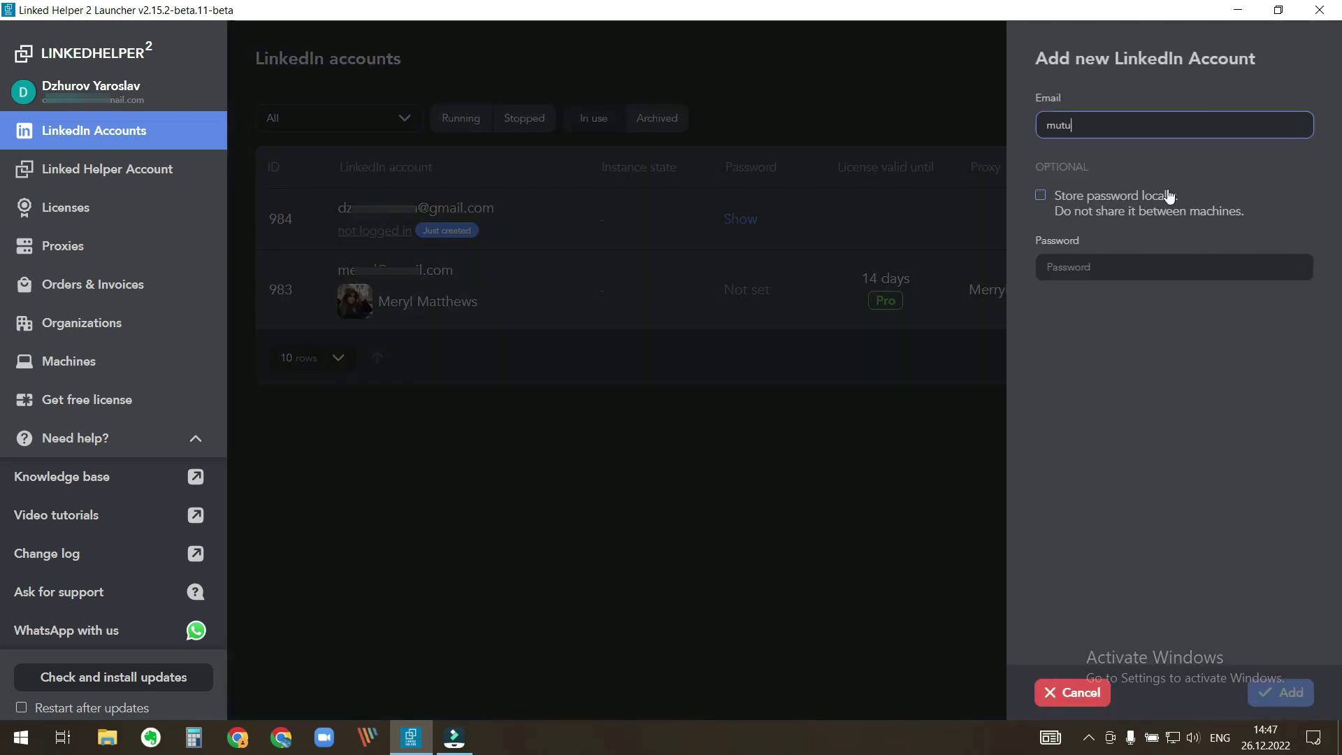
{"action": "left_click", "coordinate": [1193, 269]}
{"action": "type", "text": "•••••••••••"}
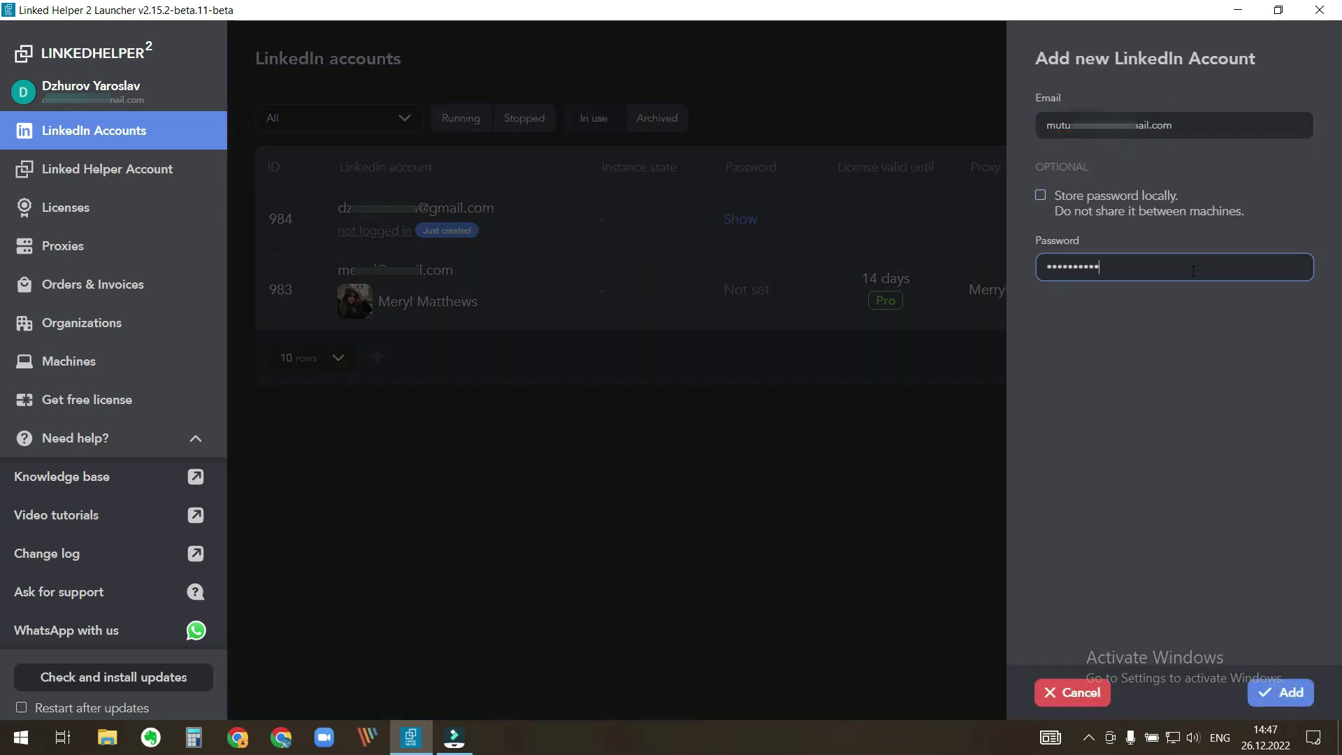
{"action": "left_click", "coordinate": [1280, 692]}
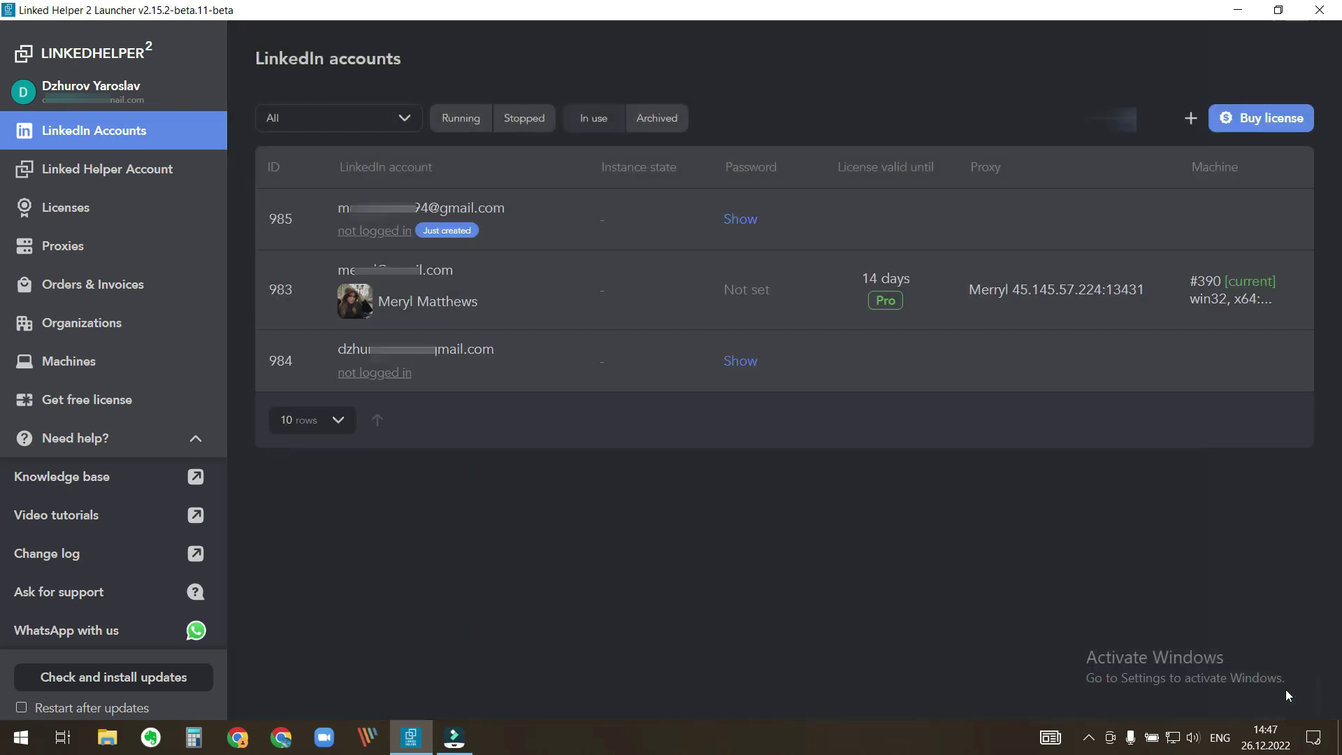
- Fill in the email and password for a third LinkedIn account
{"action": "left_click", "coordinate": [1190, 117]}
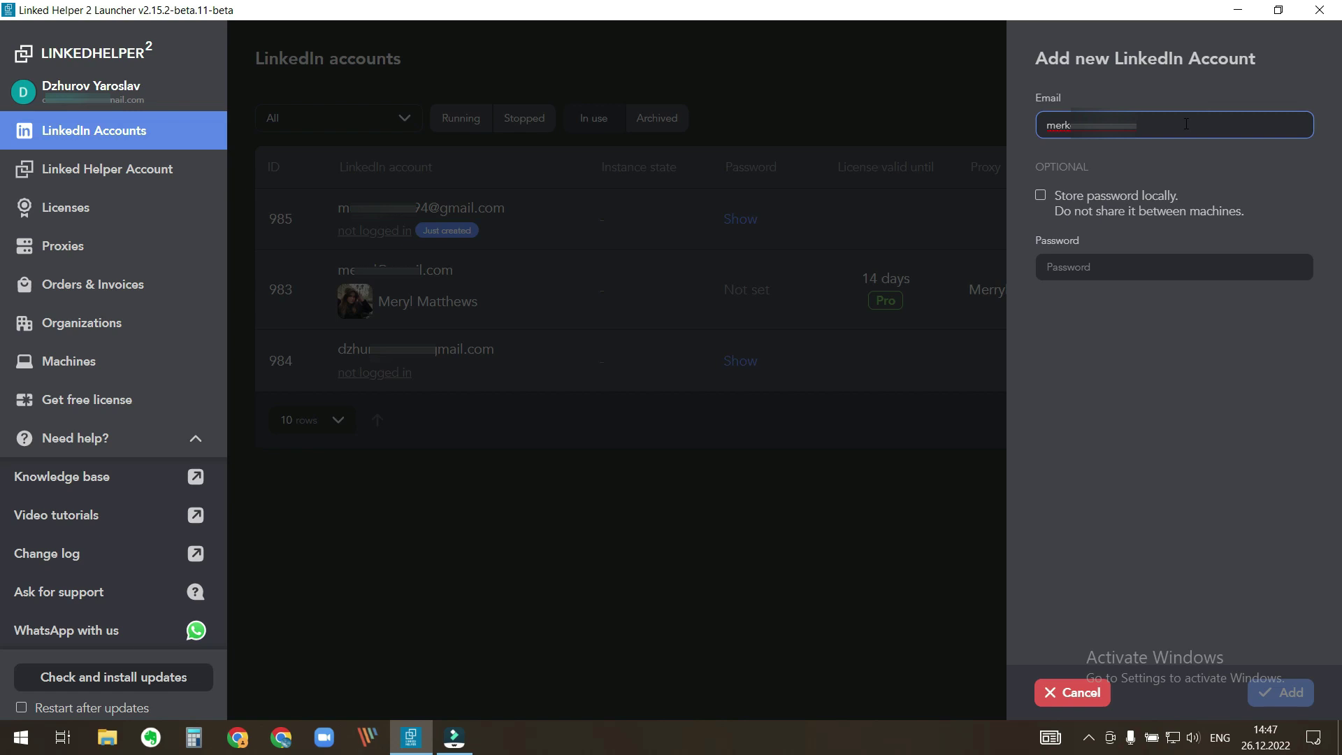
{"action": "left_click", "coordinate": [1169, 272]}
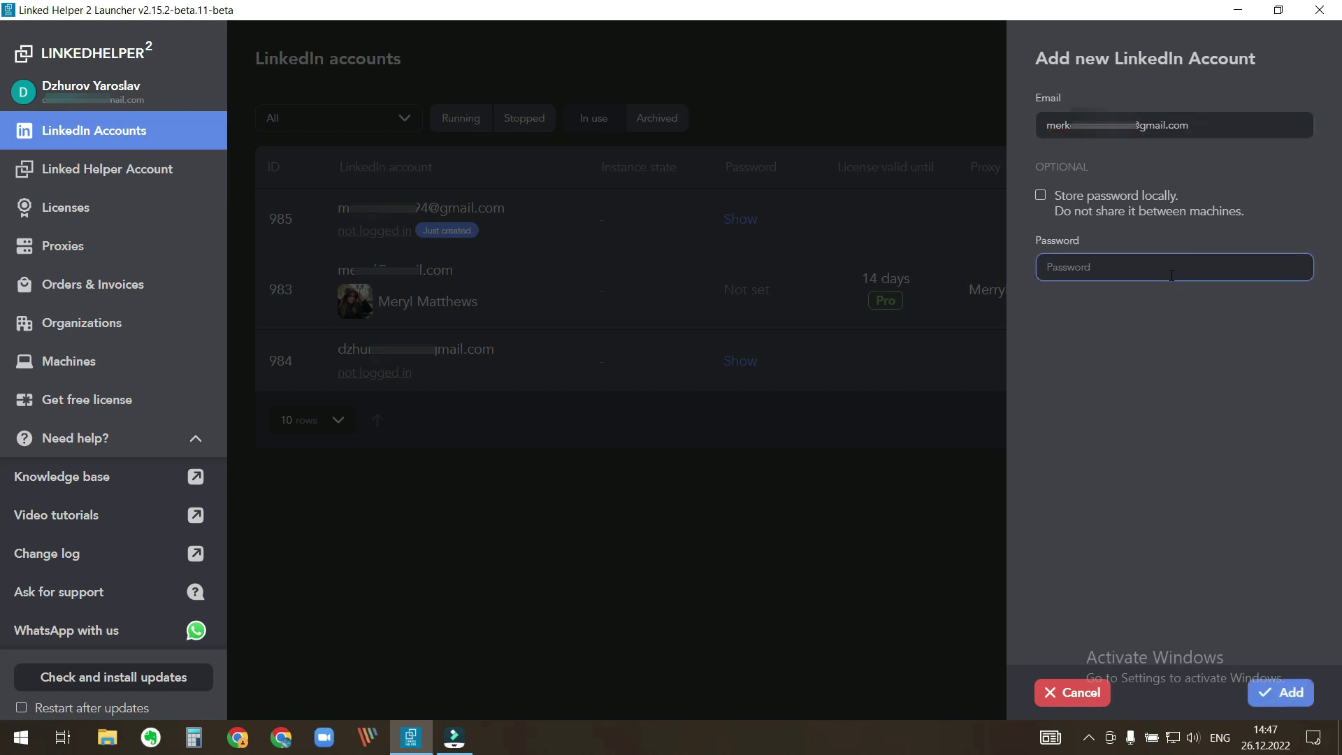
{"action": "type", "text": "•••••••"}
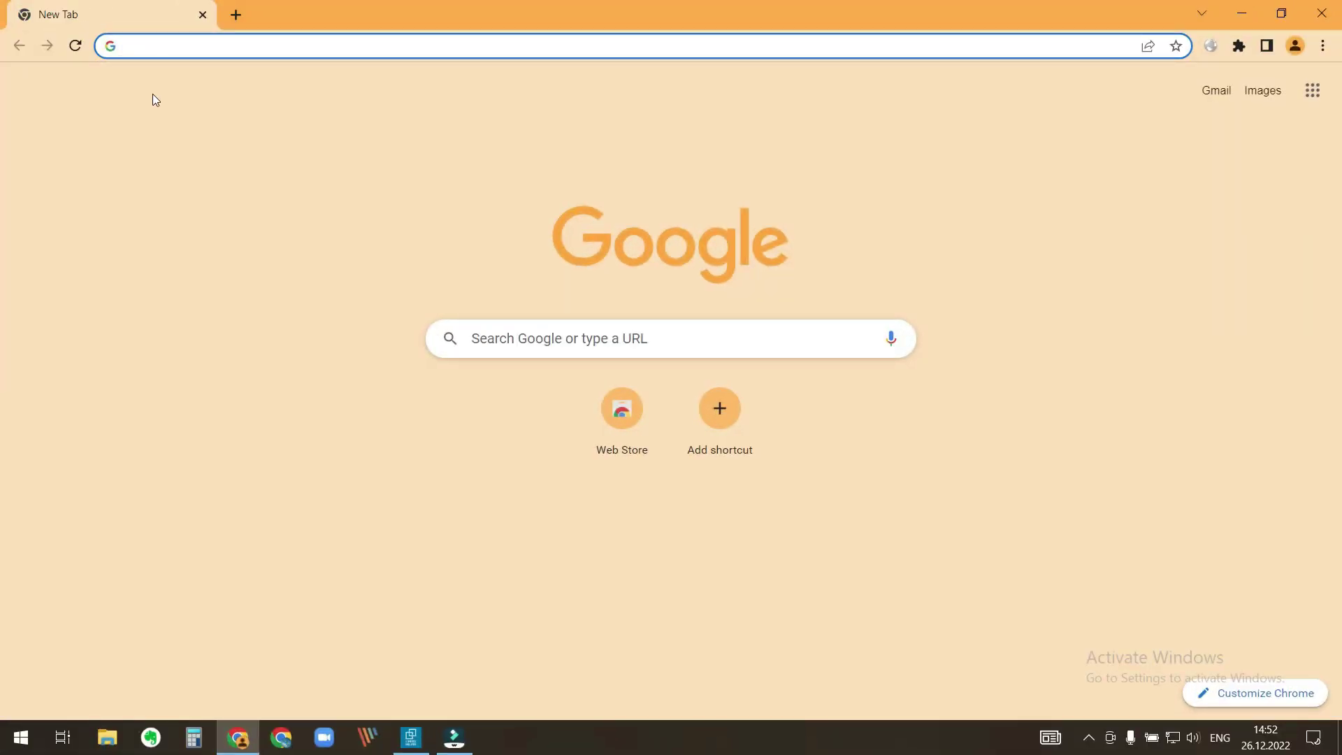
- Search Google for 'buy a proxy' and scroll down to the proxyline.net result
{"action": "type", "text": "buy a "}
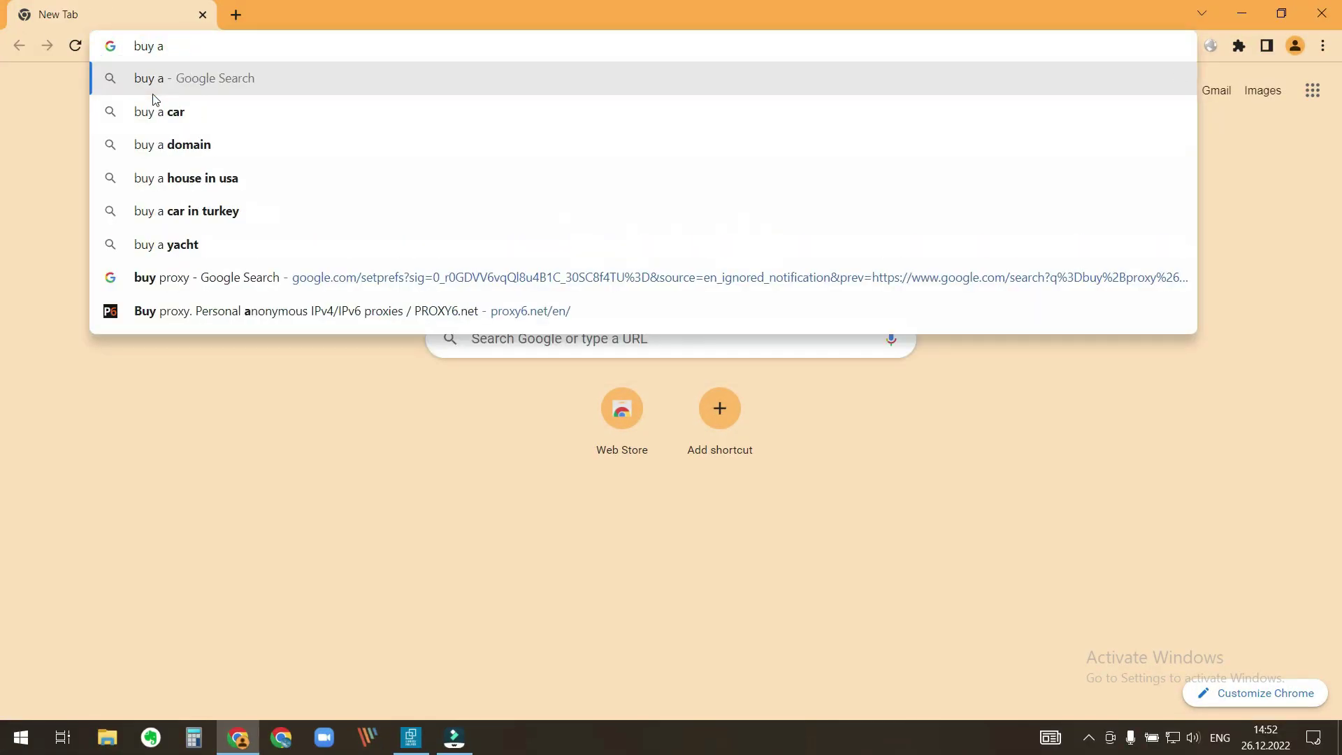
{"action": "type", "text": "proxy"}
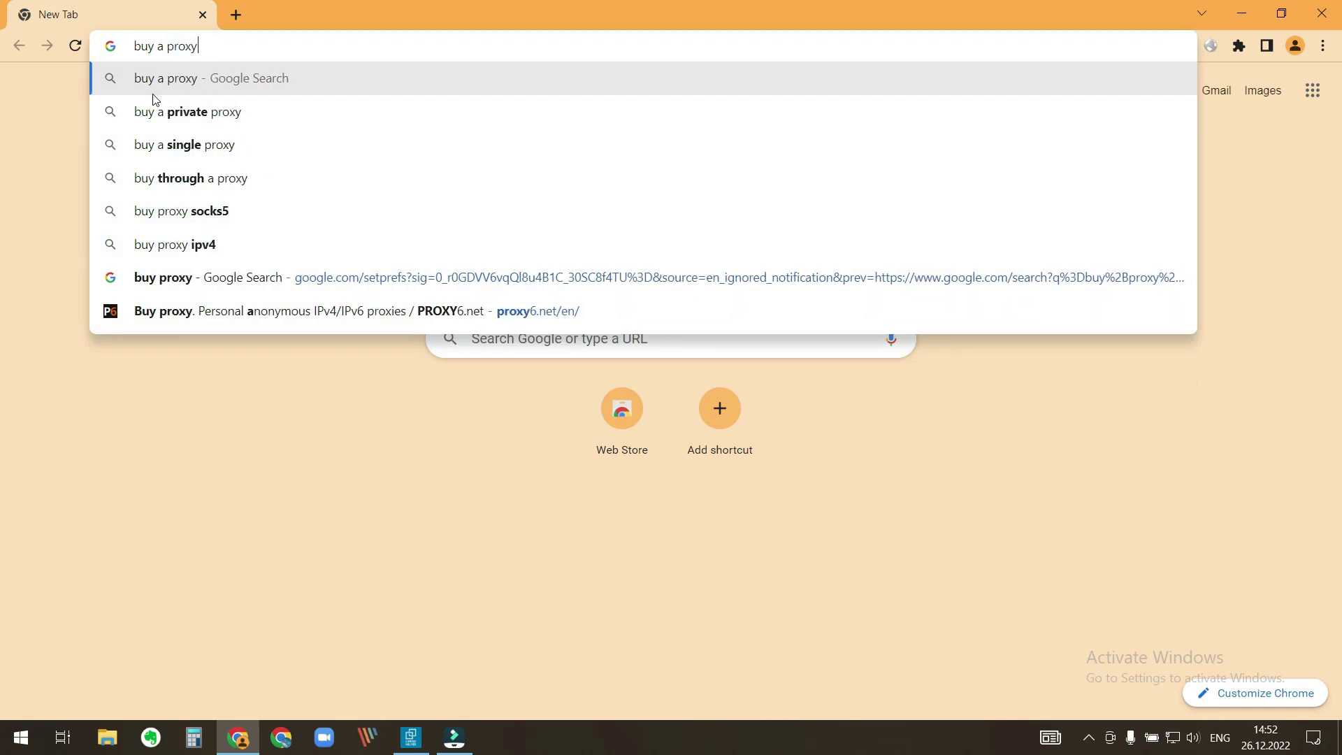
{"action": "key", "text": "Return"}
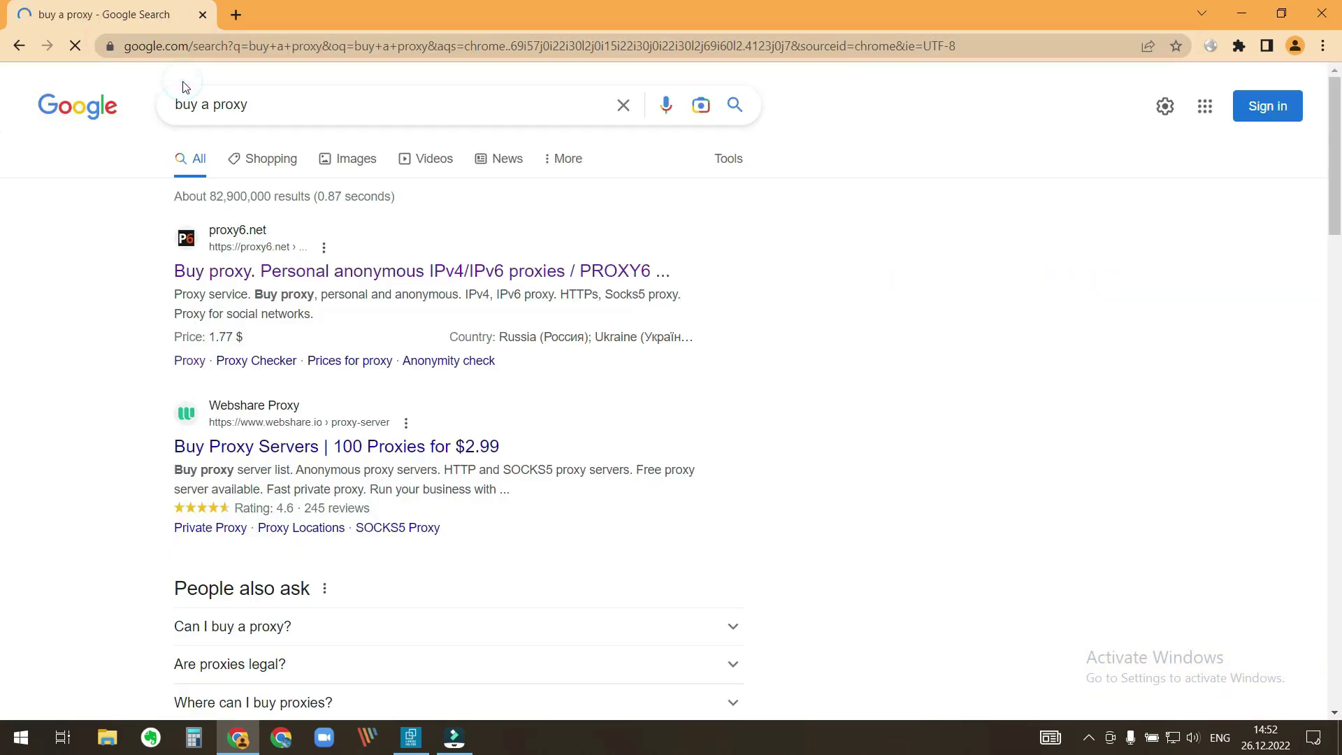
{"action": "scroll", "coordinate": [185, 87], "scroll_direction": "down", "scroll_amount": 7}
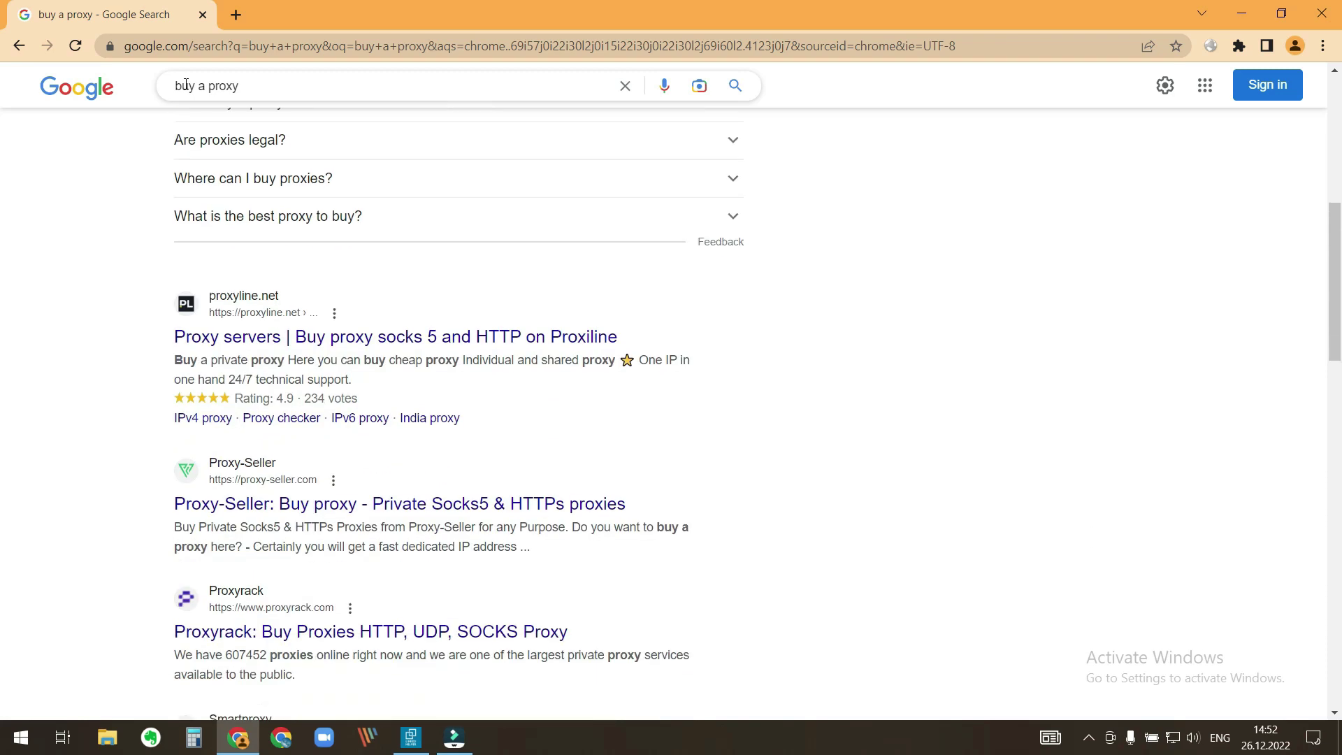
{"action": "scroll", "coordinate": [185, 87], "scroll_direction": "down", "scroll_amount": 1}
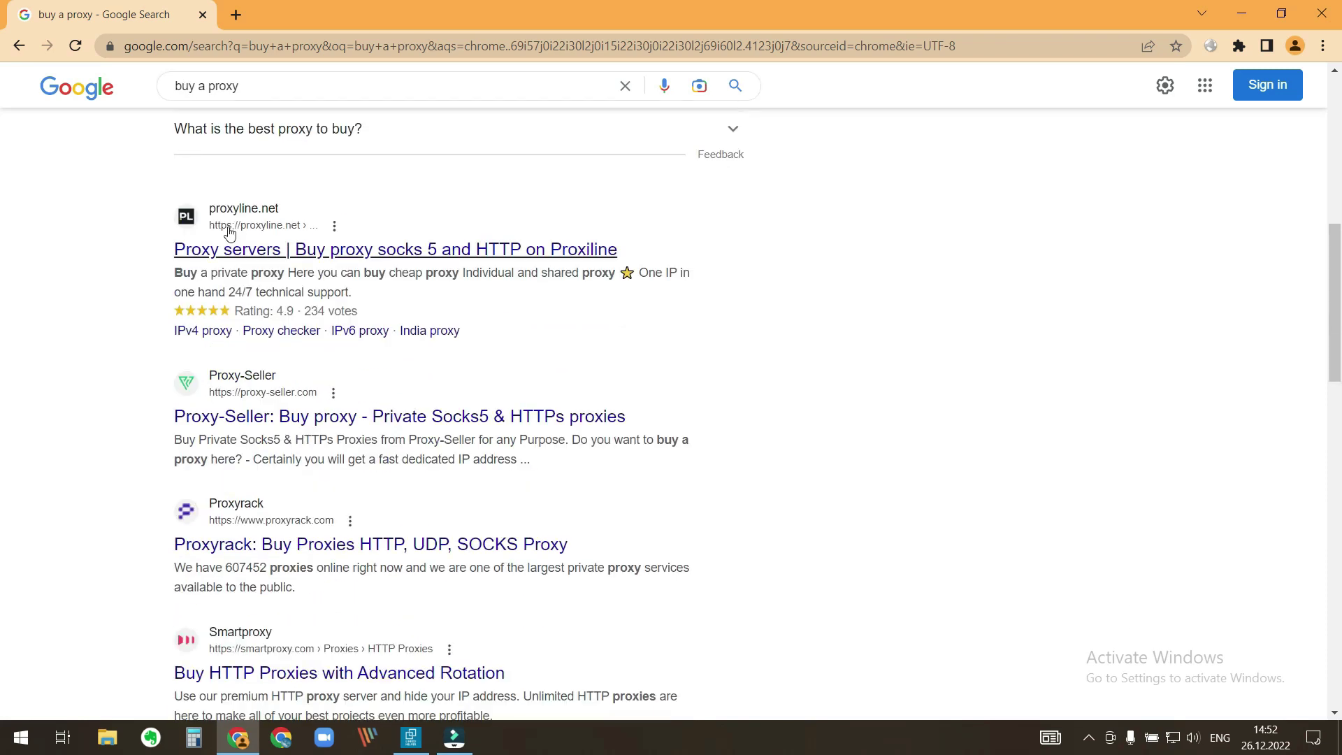
- Open proxyline.net and set the Individual IPv4 proxy country to Netherland
{"action": "left_click", "coordinate": [243, 251]}
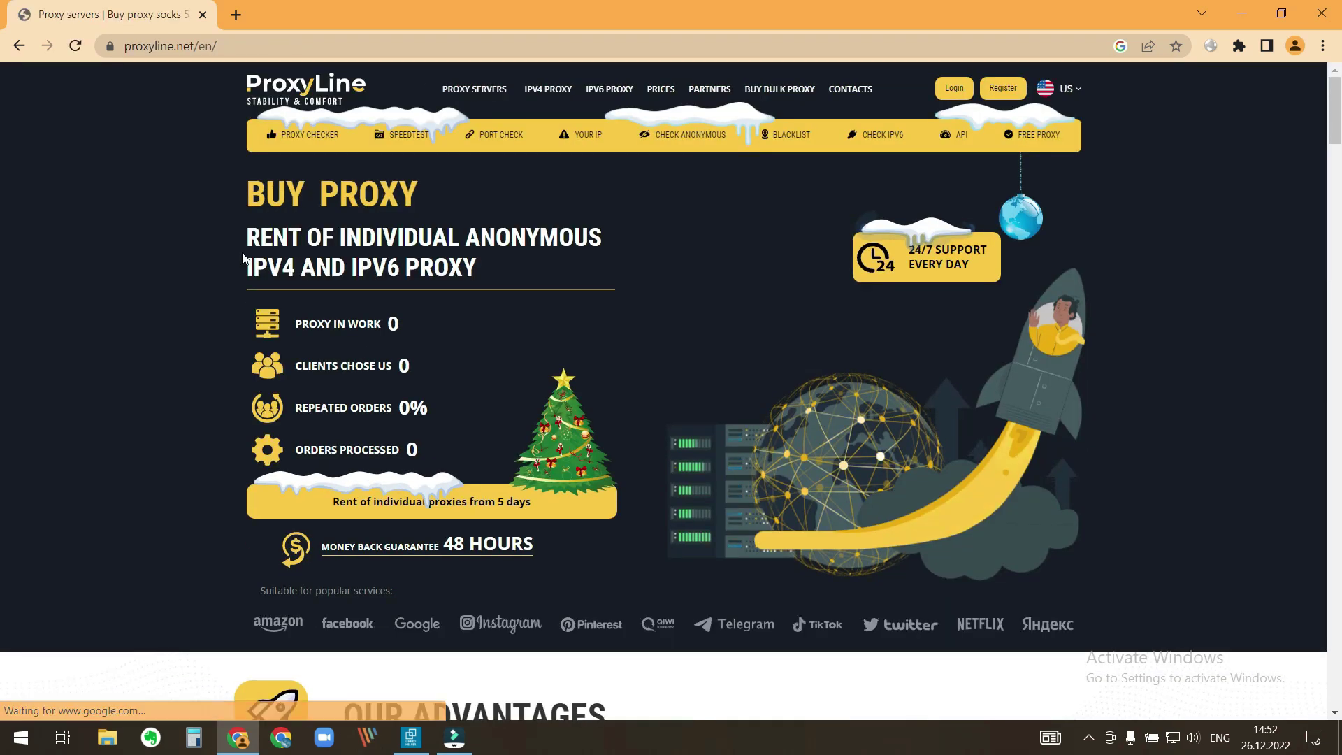
{"action": "scroll", "coordinate": [119, 239], "scroll_direction": "down", "scroll_amount": 1}
{"action": "scroll", "coordinate": [119, 239], "scroll_direction": "down", "scroll_amount": 15}
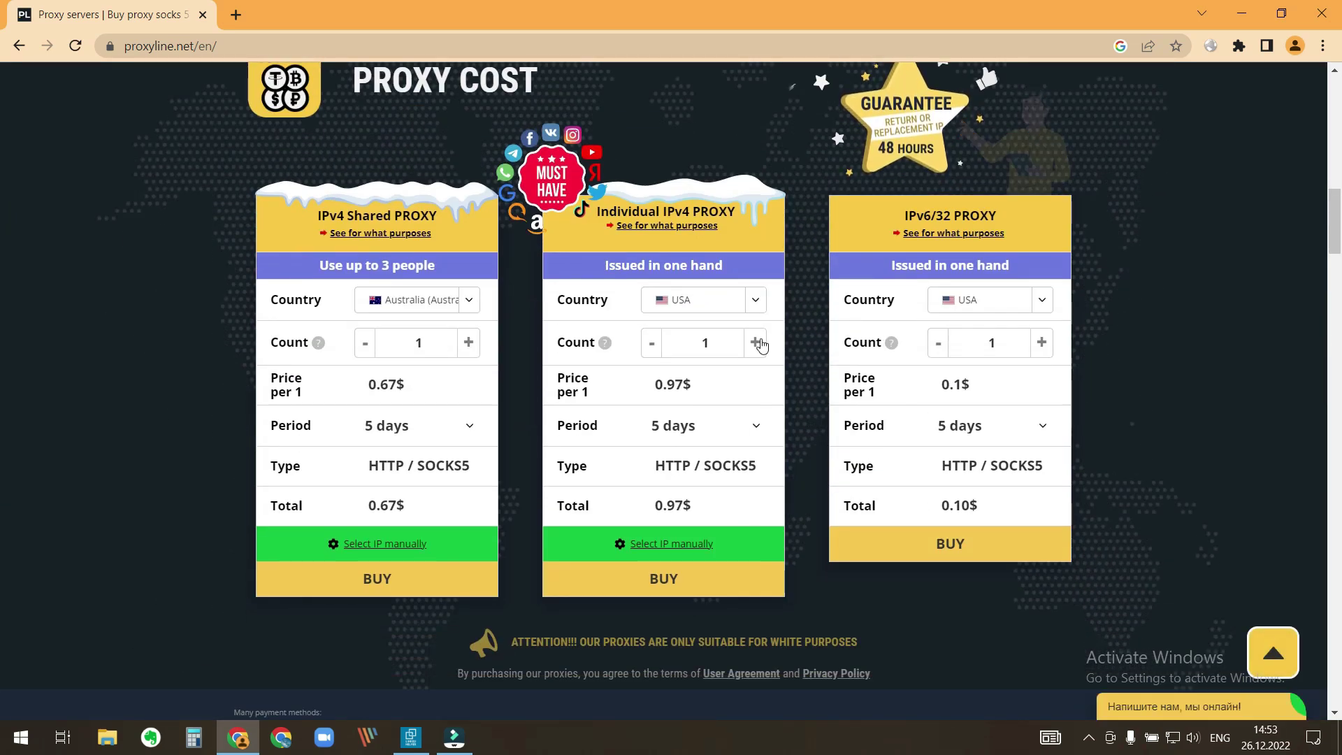
{"action": "left_click", "coordinate": [754, 301]}
{"action": "scroll", "coordinate": [797, 364], "scroll_direction": "down", "scroll_amount": 15}
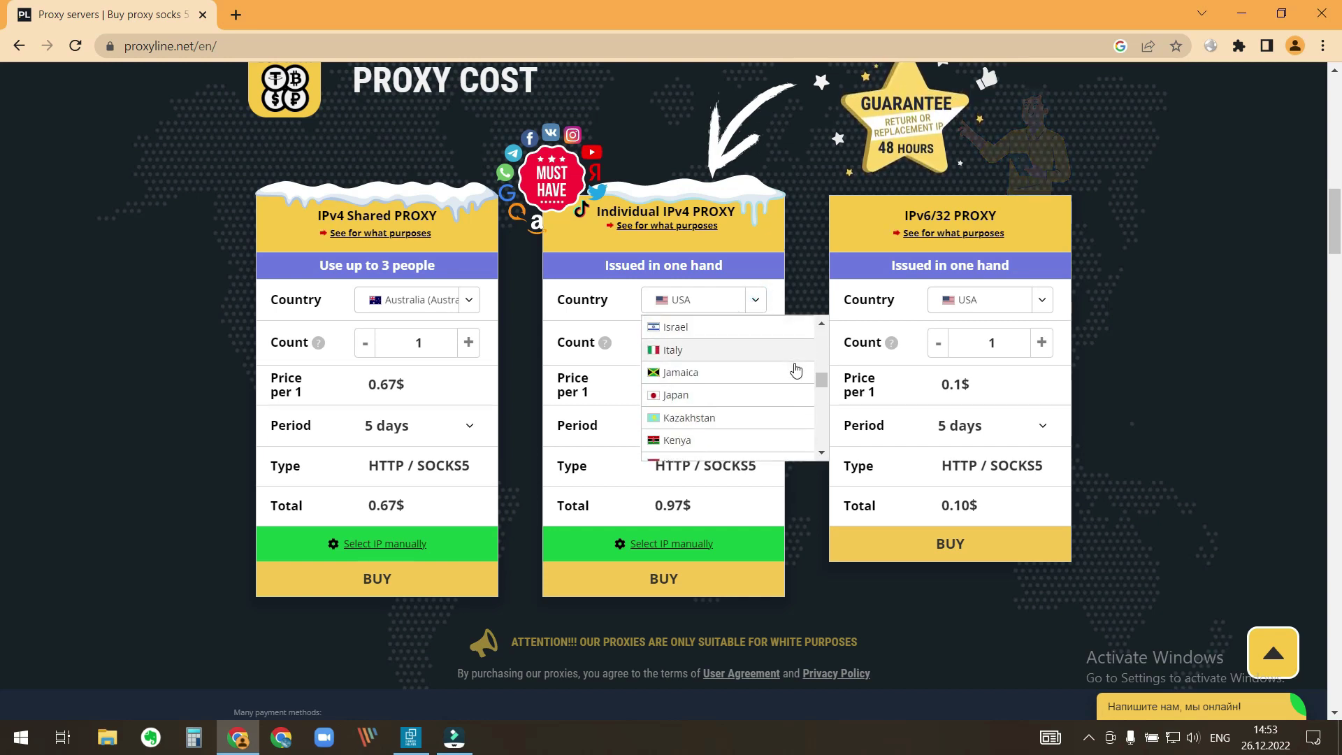
{"action": "scroll", "coordinate": [796, 370], "scroll_direction": "down", "scroll_amount": 2}
{"action": "left_click", "coordinate": [755, 380]}
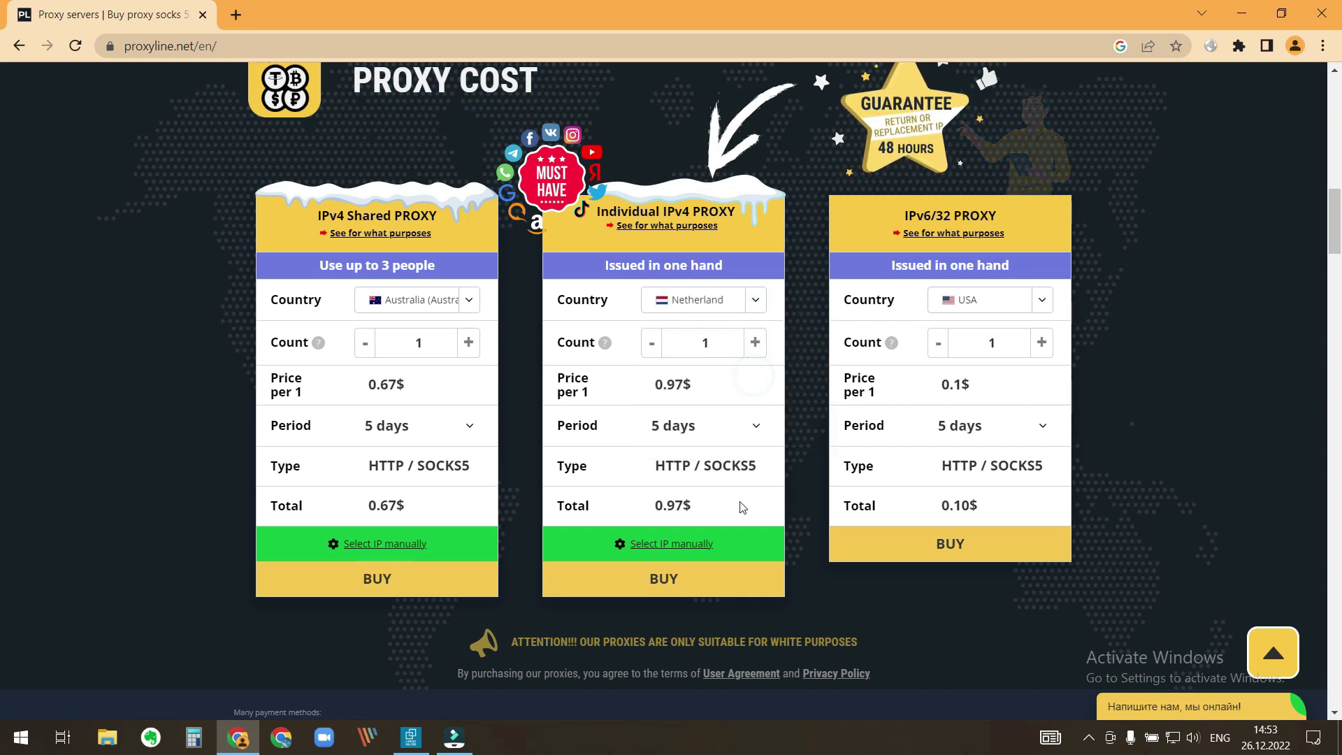
- Buy the Netherland IPv4 proxy and choose VISA RUB as the payment method
{"action": "left_click", "coordinate": [668, 582]}
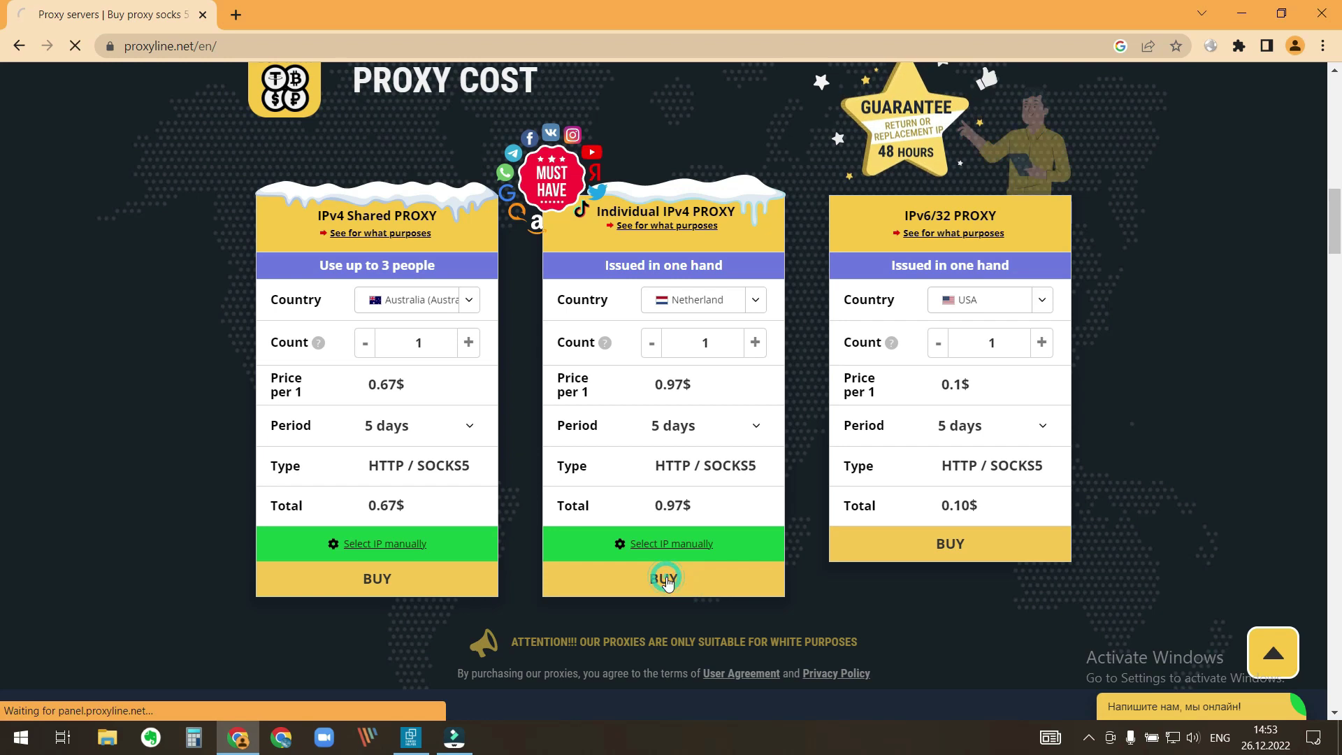
{"action": "scroll", "coordinate": [667, 584], "scroll_direction": "down", "scroll_amount": 4}
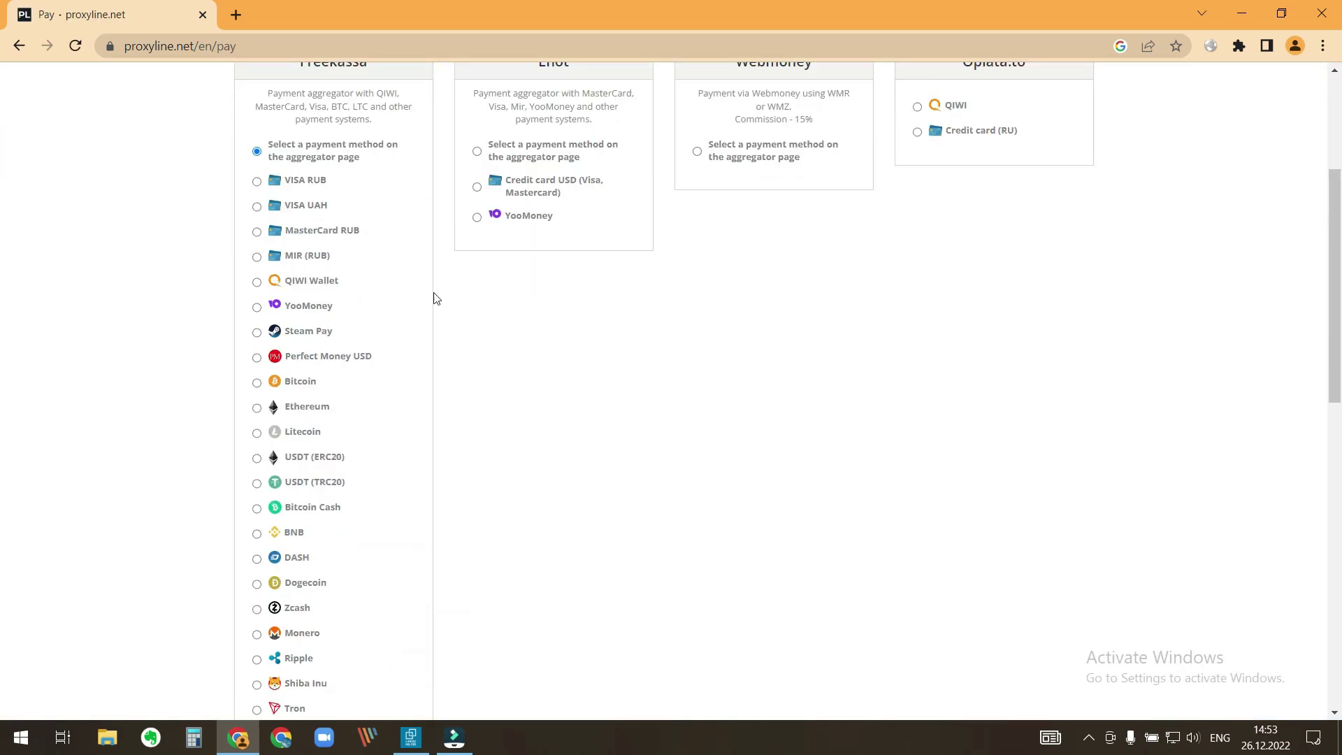
{"action": "left_click", "coordinate": [258, 182]}
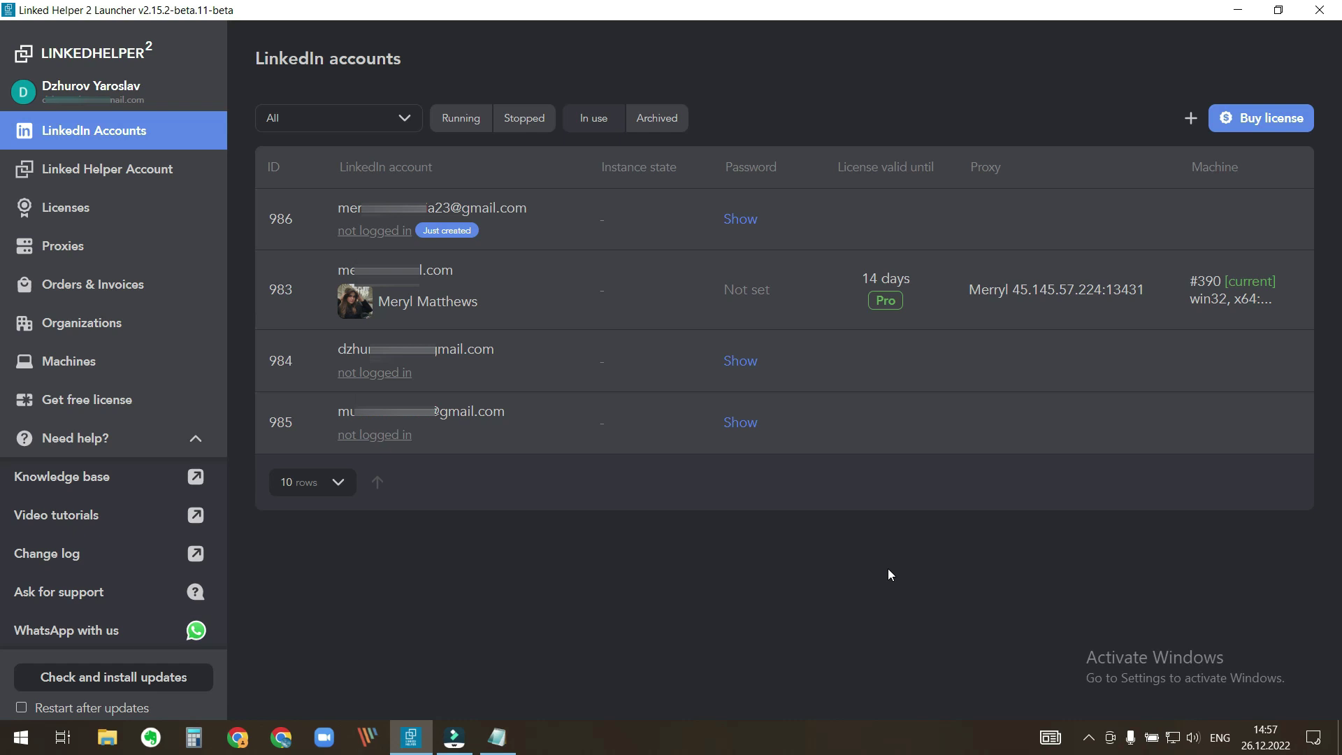
- Start a new proxy and paste IP 185.168.248.83 and port 8000 from Notepad
{"action": "left_click", "coordinate": [108, 245]}
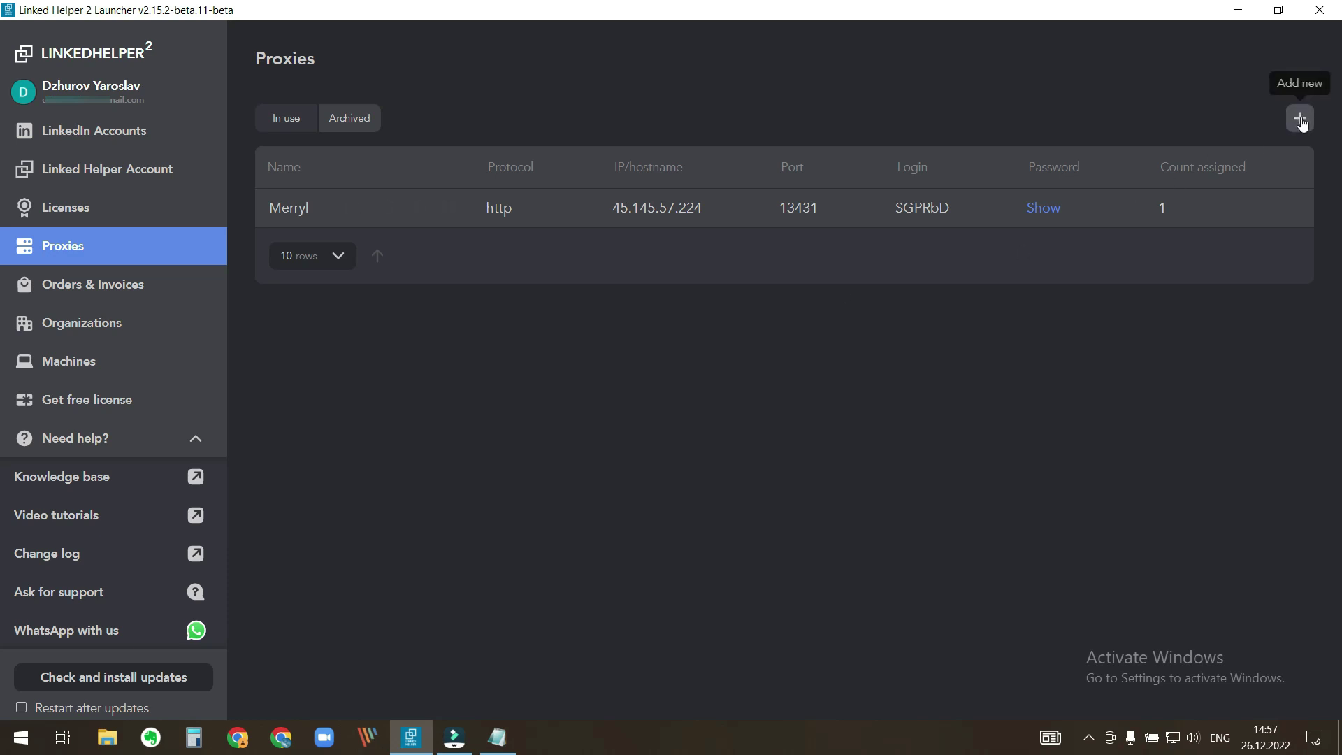
{"action": "left_click", "coordinate": [1300, 119]}
{"action": "left_click", "coordinate": [498, 738]}
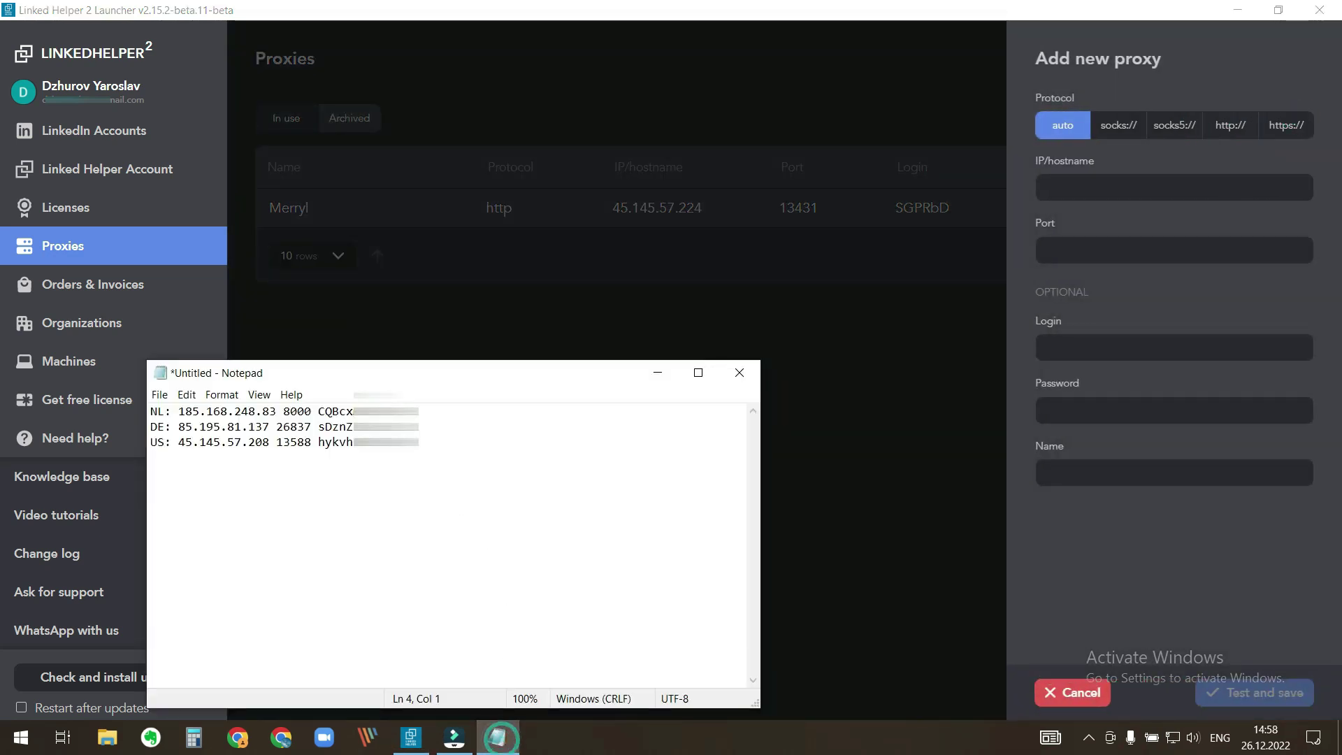
{"action": "left_click_drag", "start_coordinate": [179, 411], "coordinate": [277, 411]}
{"action": "key", "text": "ctrl+c"}
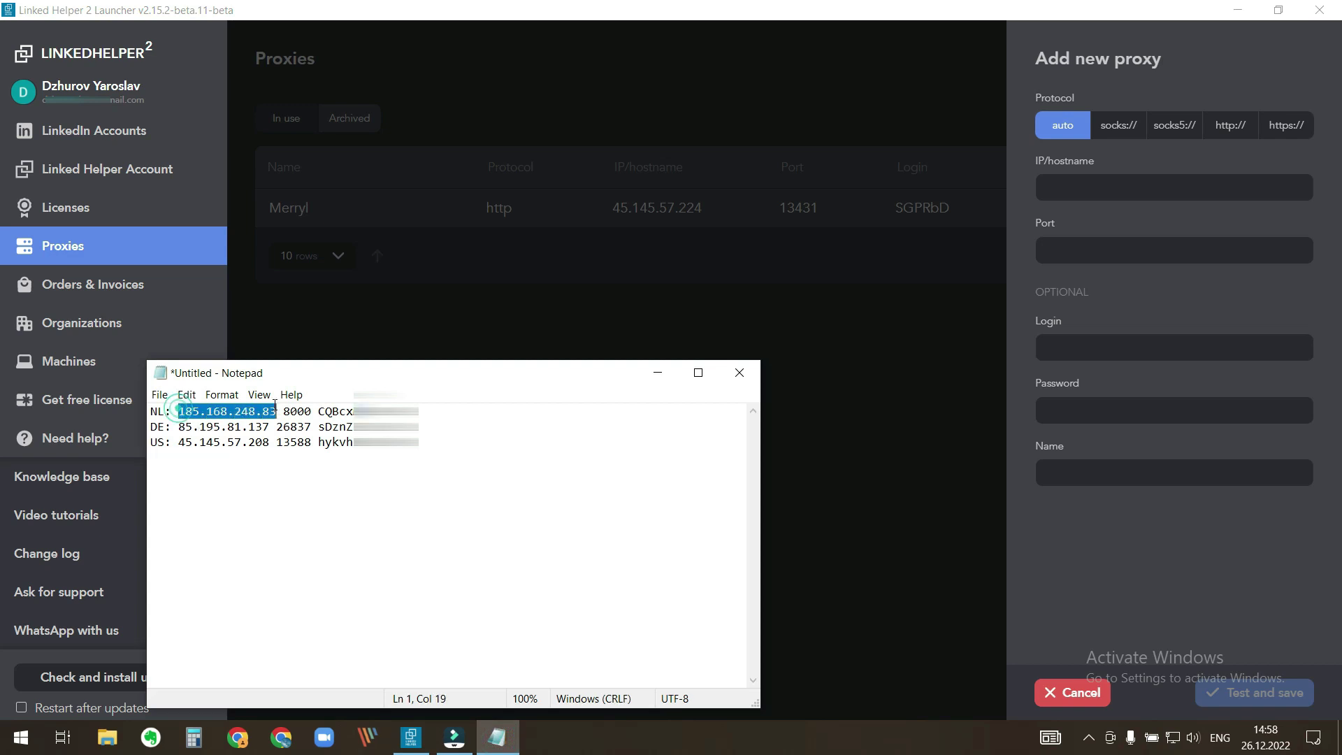
{"action": "left_click", "coordinate": [1101, 188]}
{"action": "key", "text": "ctrl+v"}
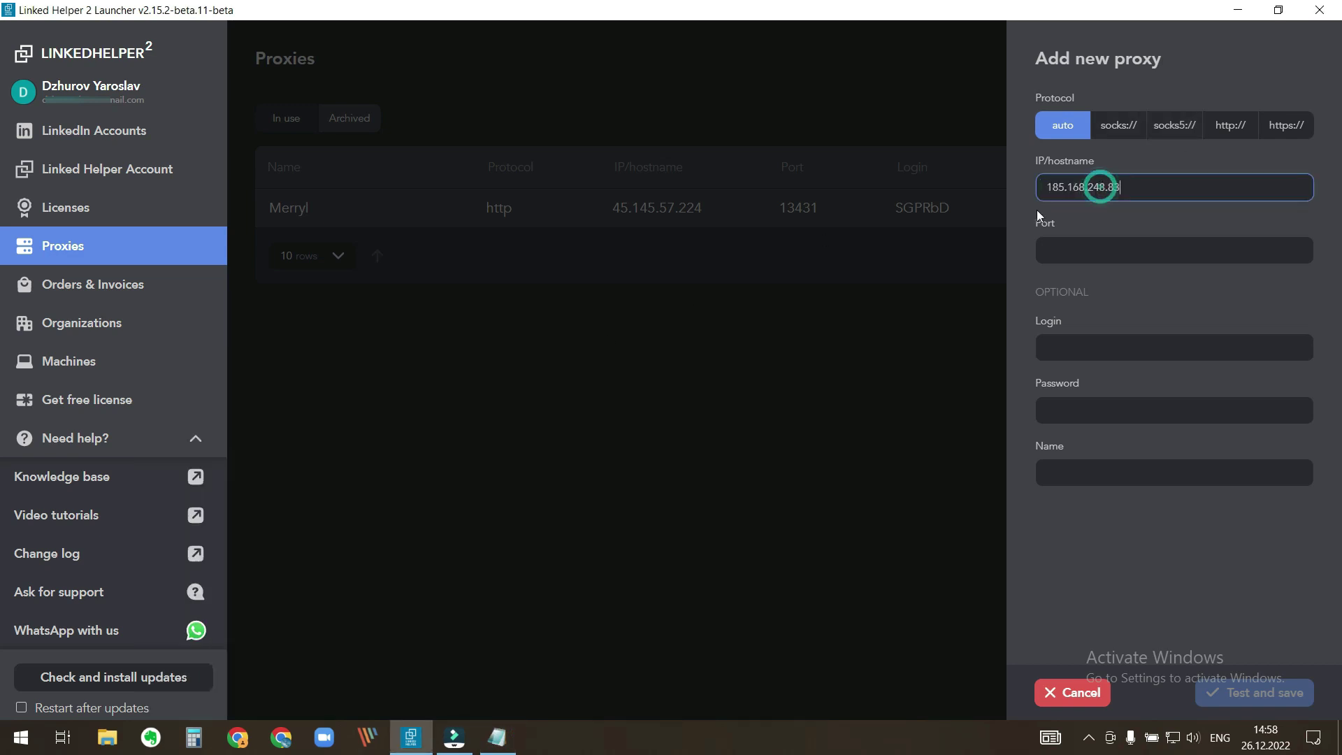
{"action": "left_click", "coordinate": [498, 737]}
{"action": "double_click", "coordinate": [297, 411]}
{"action": "left_click", "coordinate": [1122, 249]}
{"action": "type", "text": "8000"}
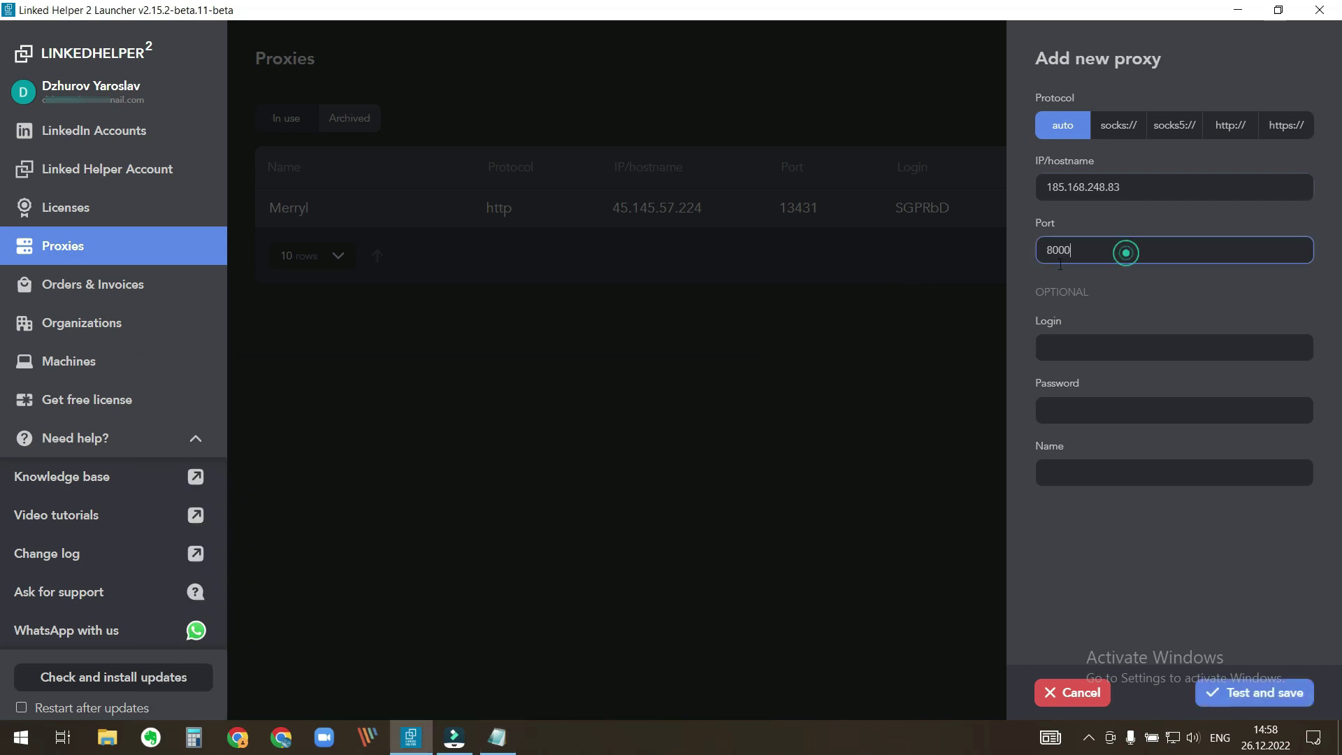
- Paste the NL proxy's login and password from Notepad into the proxy form
{"action": "left_click", "coordinate": [498, 738]}
{"action": "double_click", "coordinate": [335, 411]}
{"action": "left_click", "coordinate": [1116, 347]}
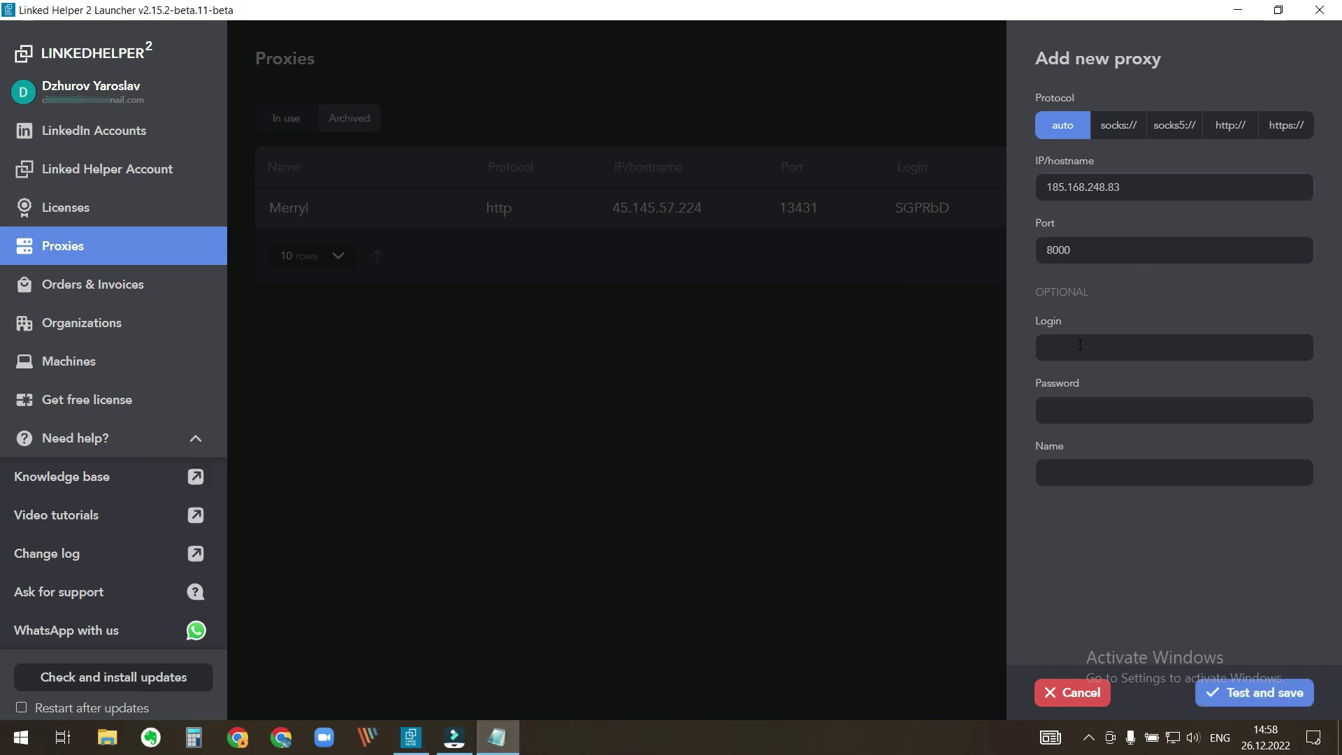
{"action": "left_click", "coordinate": [497, 737]}
{"action": "left_click", "coordinate": [451, 411]}
{"action": "left_click", "coordinate": [1094, 410]}
{"action": "key", "text": "ctrl+v"}
- Name the proxy NL, test and save it, allowing firewall access and confirming the connection
{"action": "left_click", "coordinate": [1065, 470]}
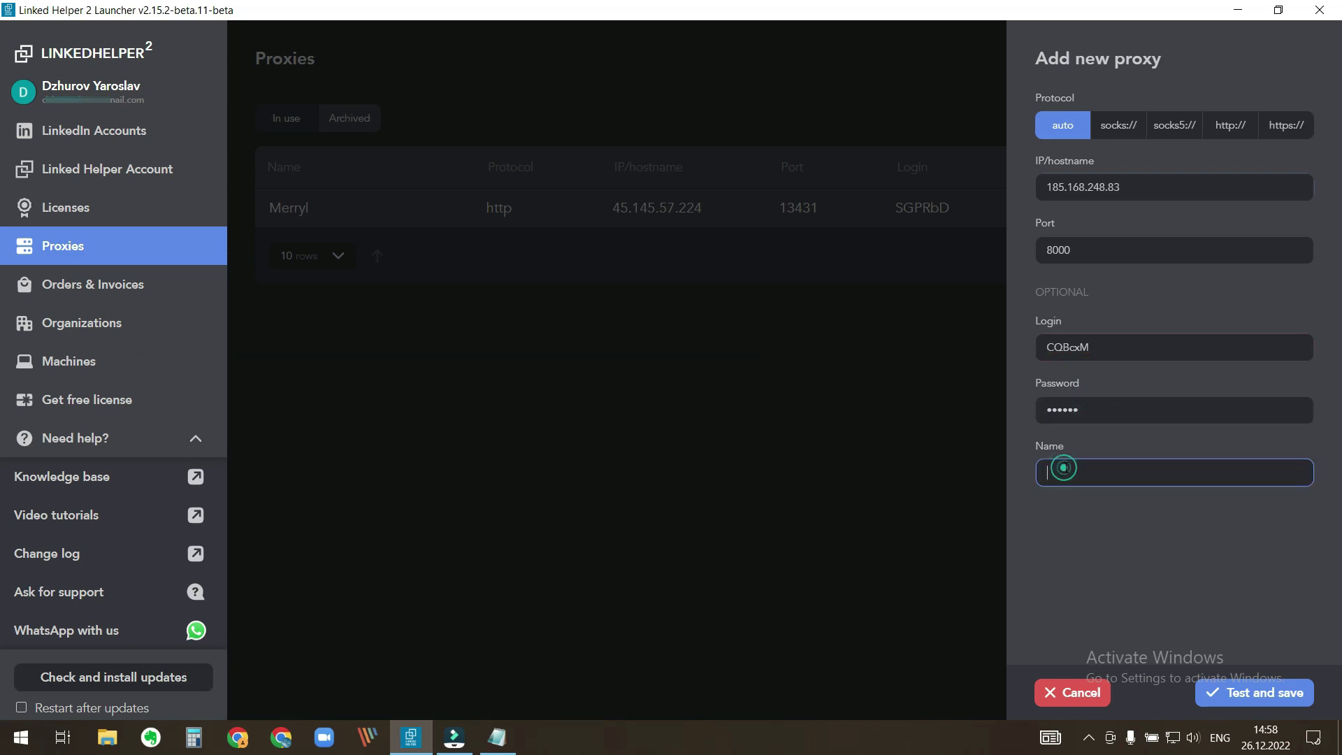
{"action": "type", "text": "NL"}
{"action": "left_click", "coordinate": [1252, 691]}
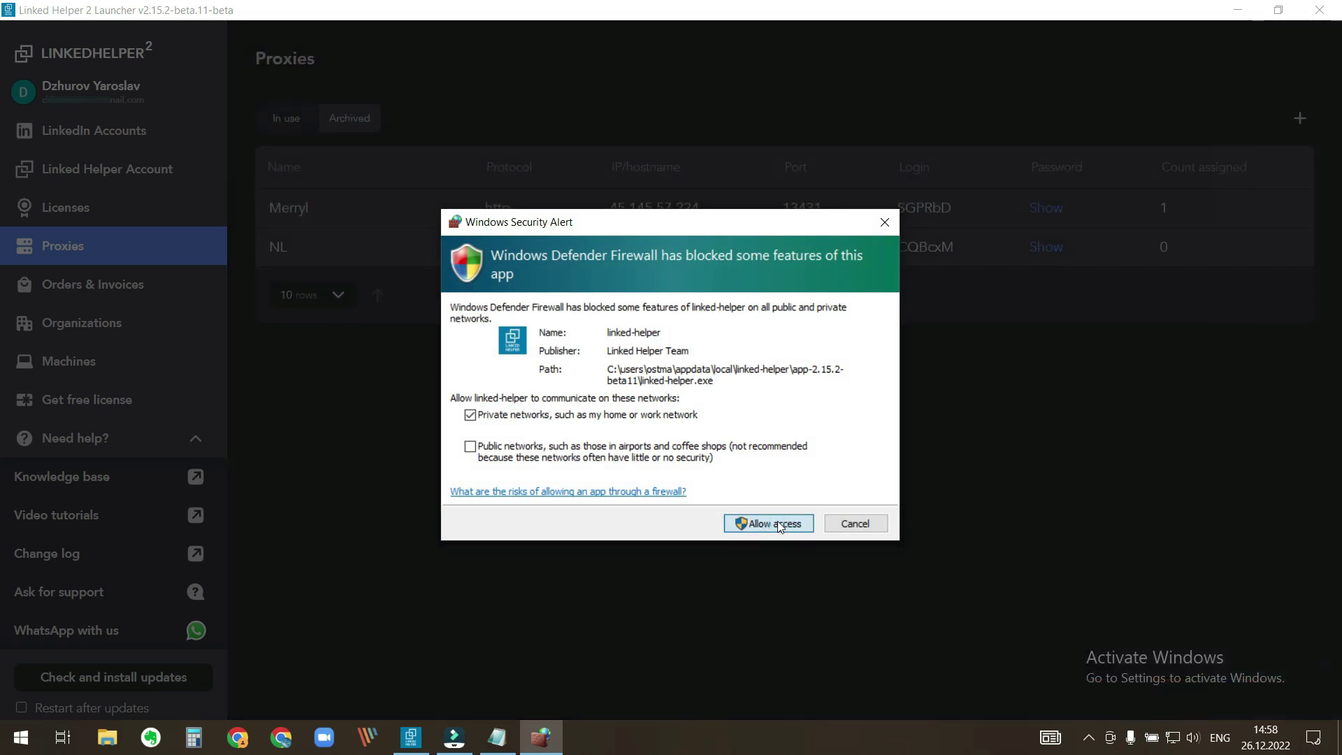
{"action": "left_click", "coordinate": [778, 523]}
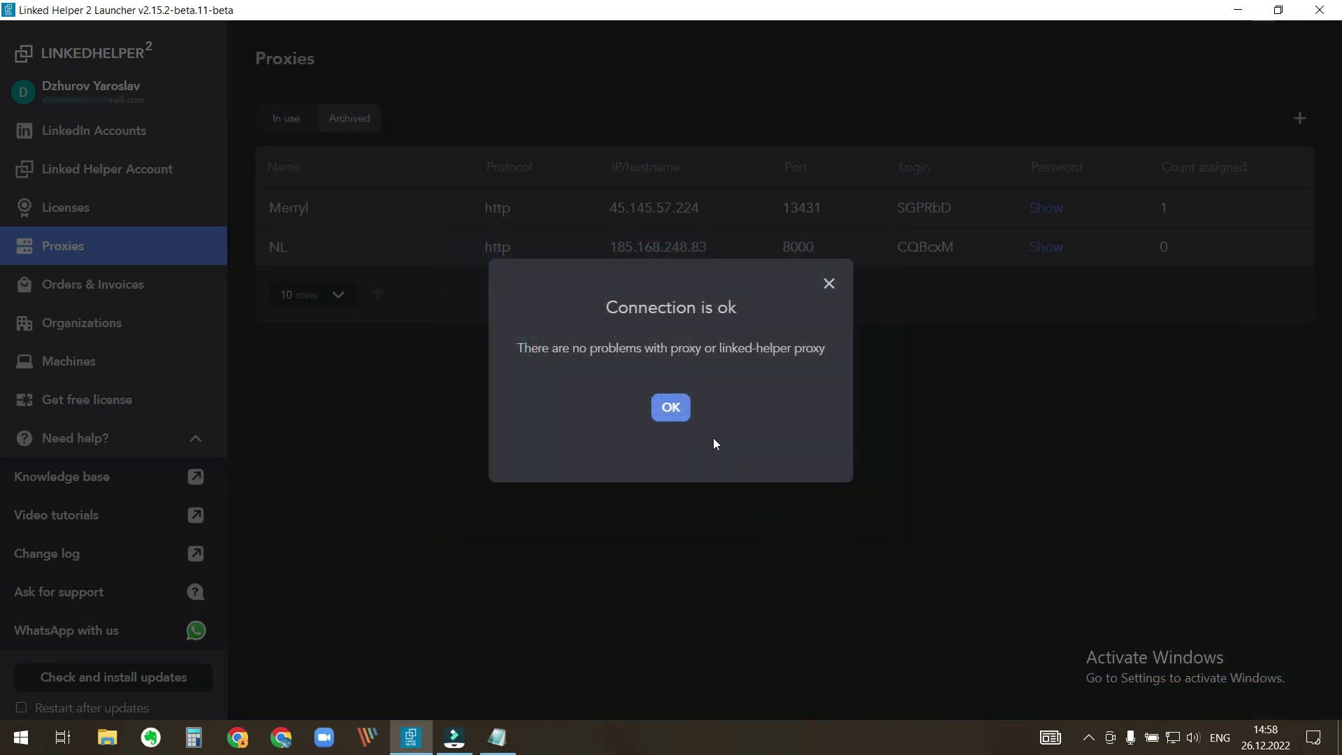
{"action": "left_click", "coordinate": [674, 410]}
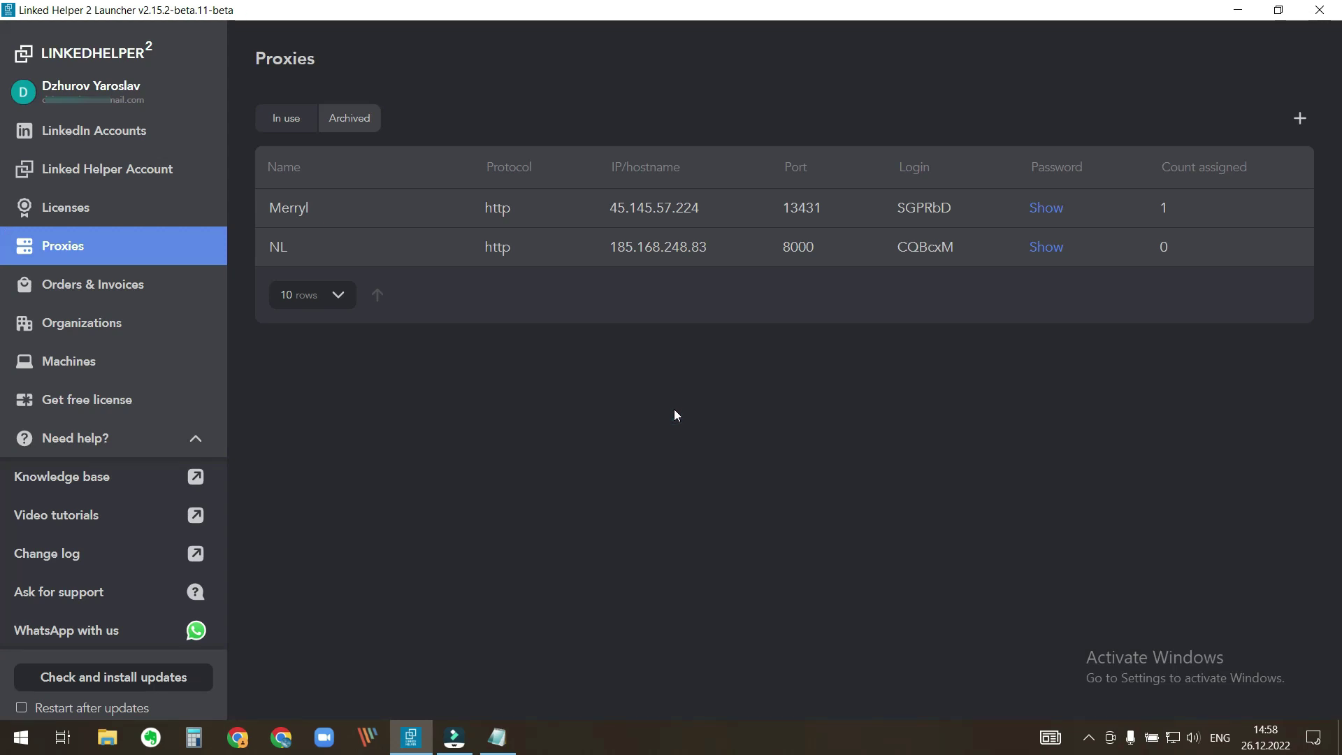
{"action": "left_click", "coordinate": [1299, 118]}
- Paste the DE proxy's IP 85.195.81.137 and port 26837 from Notepad into the form
{"action": "left_click", "coordinate": [497, 738]}
{"action": "double_click", "coordinate": [190, 426]}
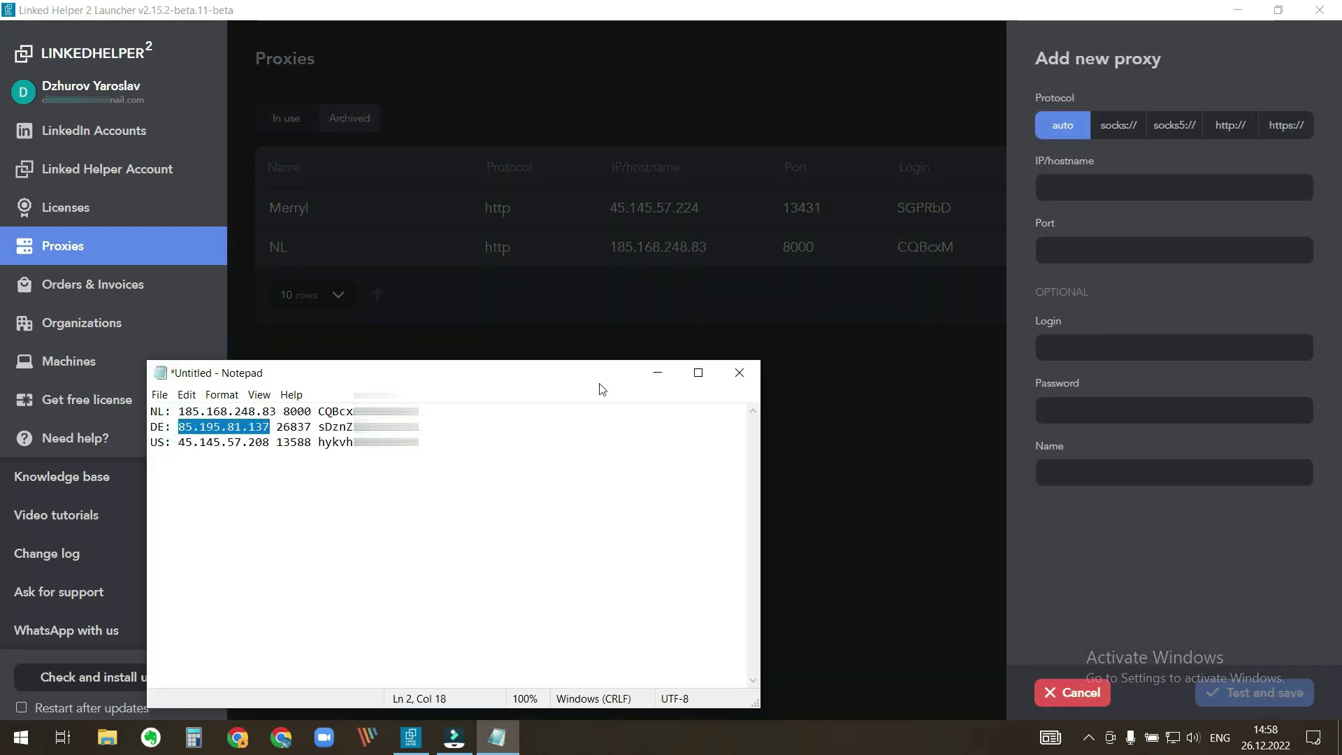
{"action": "key", "text": "alt+Tab"}
{"action": "type", "text": "85.195.81.137"}
{"action": "key", "text": "alt+Tab"}
{"action": "double_click", "coordinate": [294, 426]}
{"action": "key", "text": "alt+Tab"}
{"action": "key", "text": "Tab"}
{"action": "type", "text": "26837"}
- Paste the DE proxy's login from Notepad into the proxy form
{"action": "key", "text": "alt+Tab"}
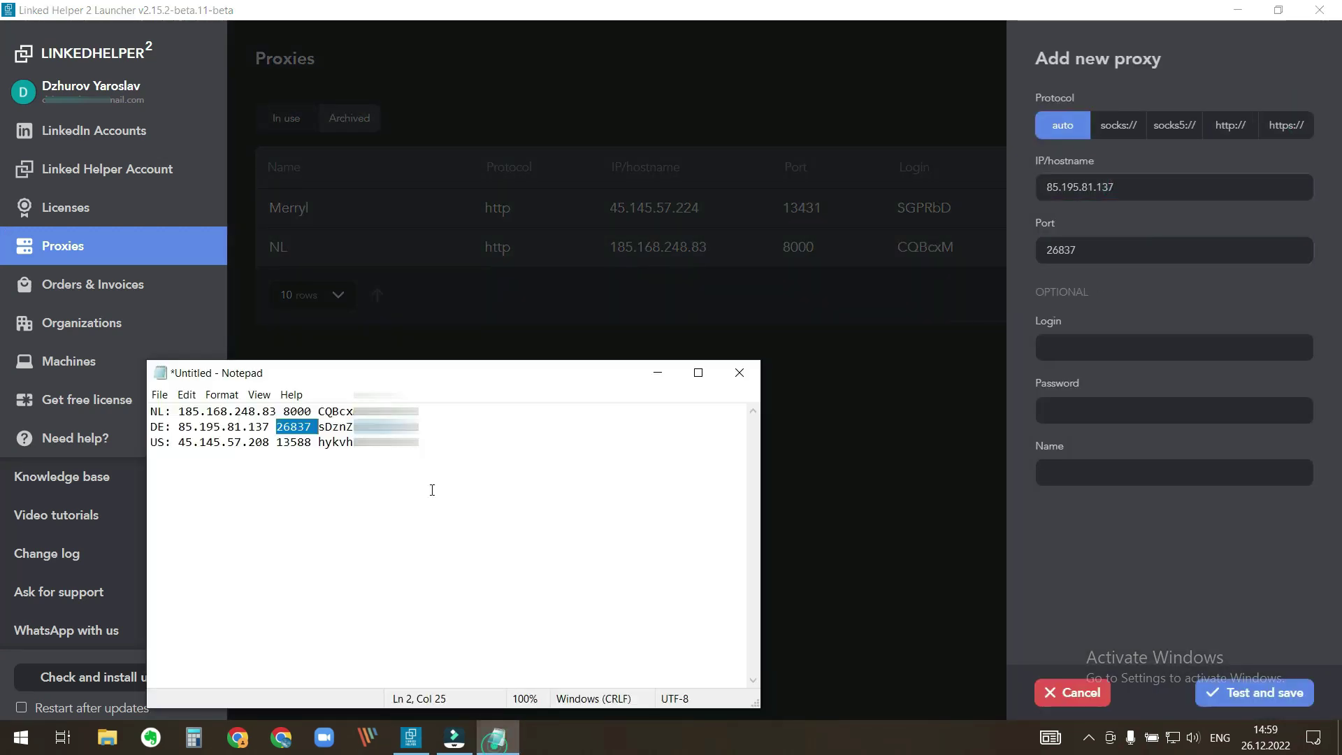
{"action": "double_click", "coordinate": [335, 426]}
{"action": "left_click", "coordinate": [1096, 338]}
{"action": "key", "text": "alt+Tab"}
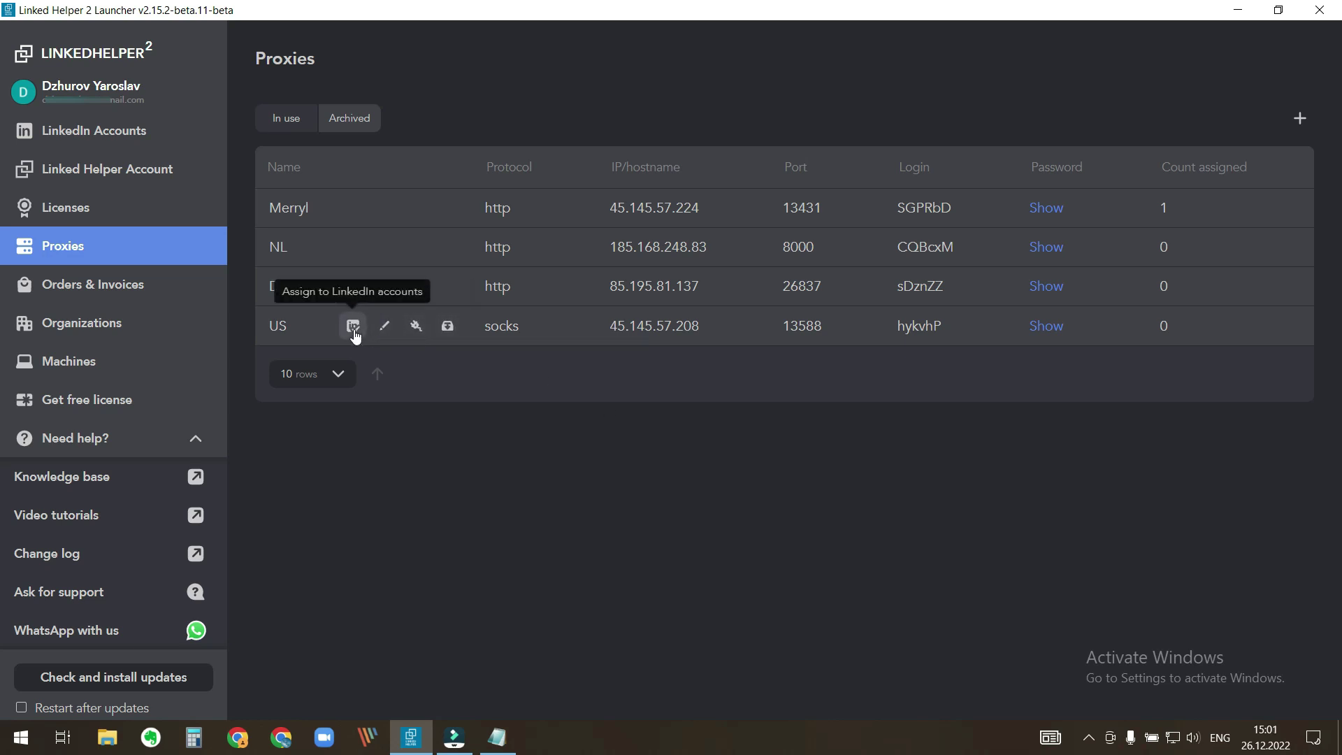
- Assign the US proxy to account 986, DE to 985 and NL to 984, then view the accounts list
{"action": "left_click", "coordinate": [354, 330]}
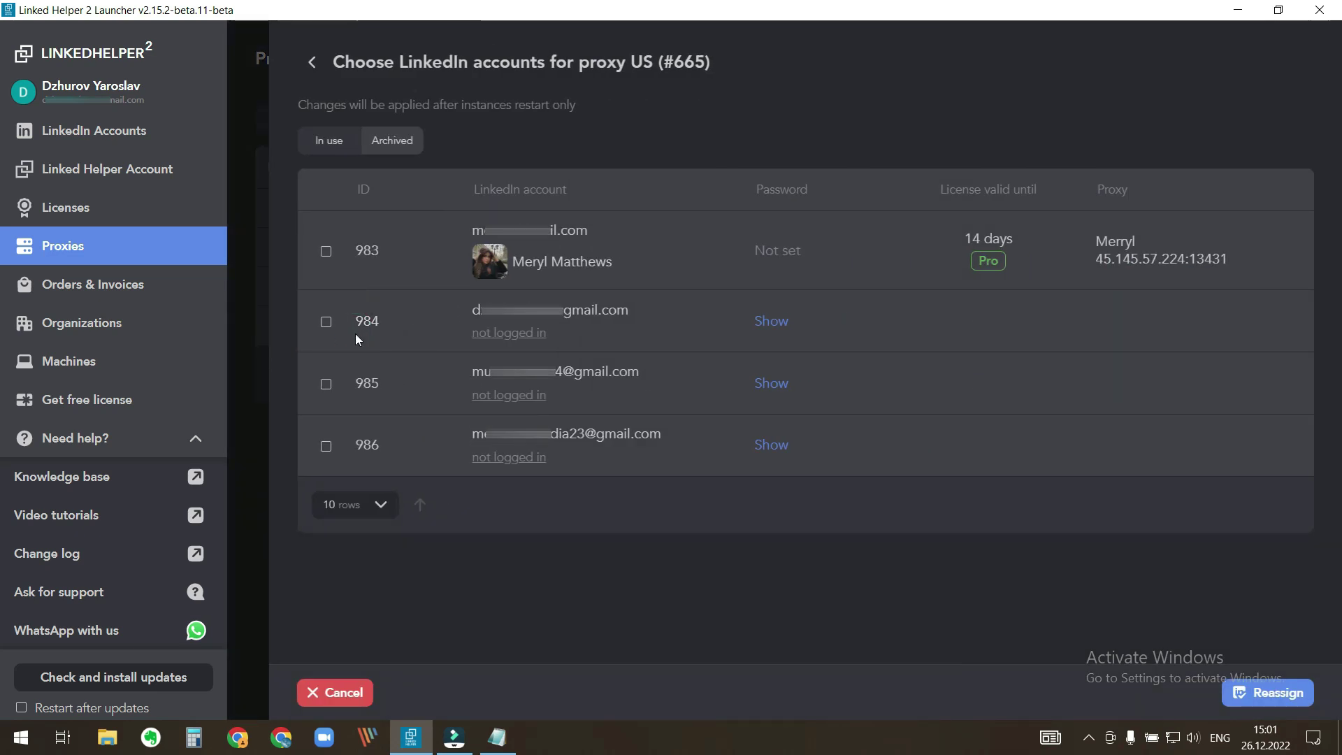
{"action": "left_click", "coordinate": [327, 448]}
{"action": "left_click", "coordinate": [1266, 694]}
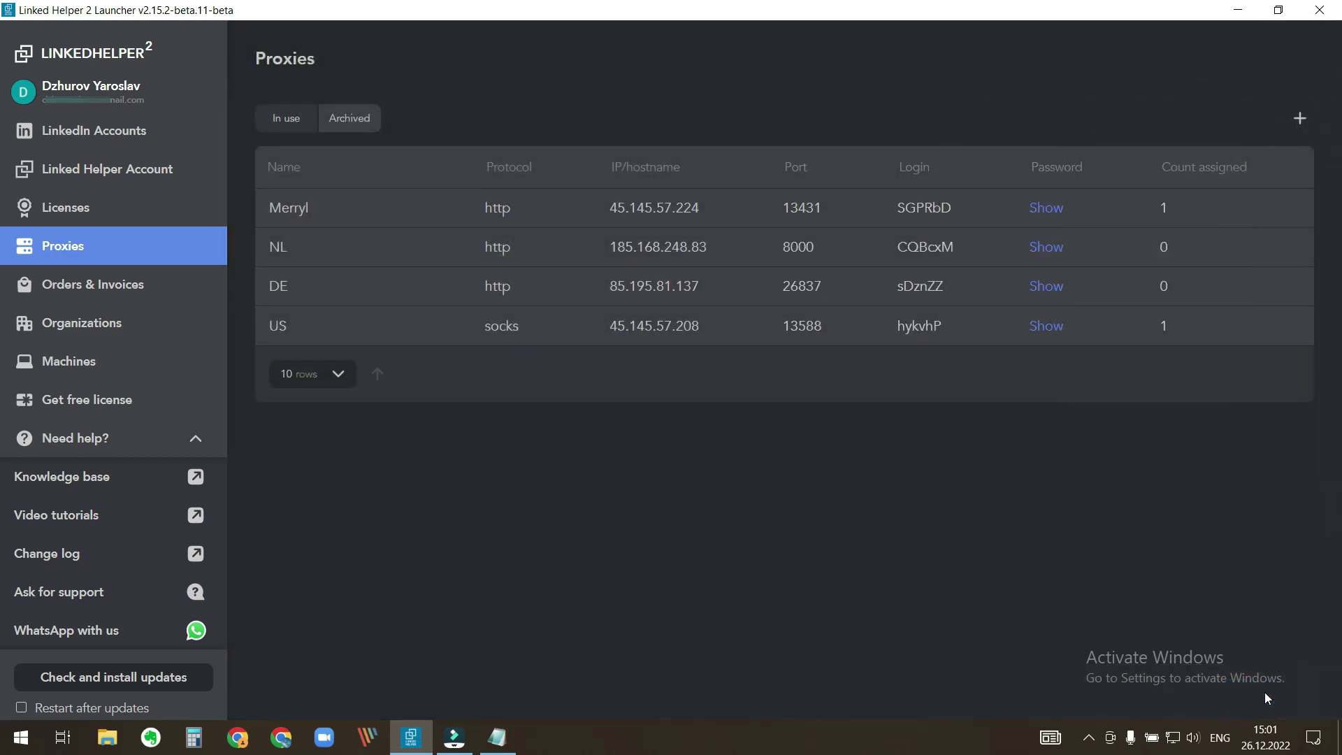
{"action": "left_click", "coordinate": [350, 287]}
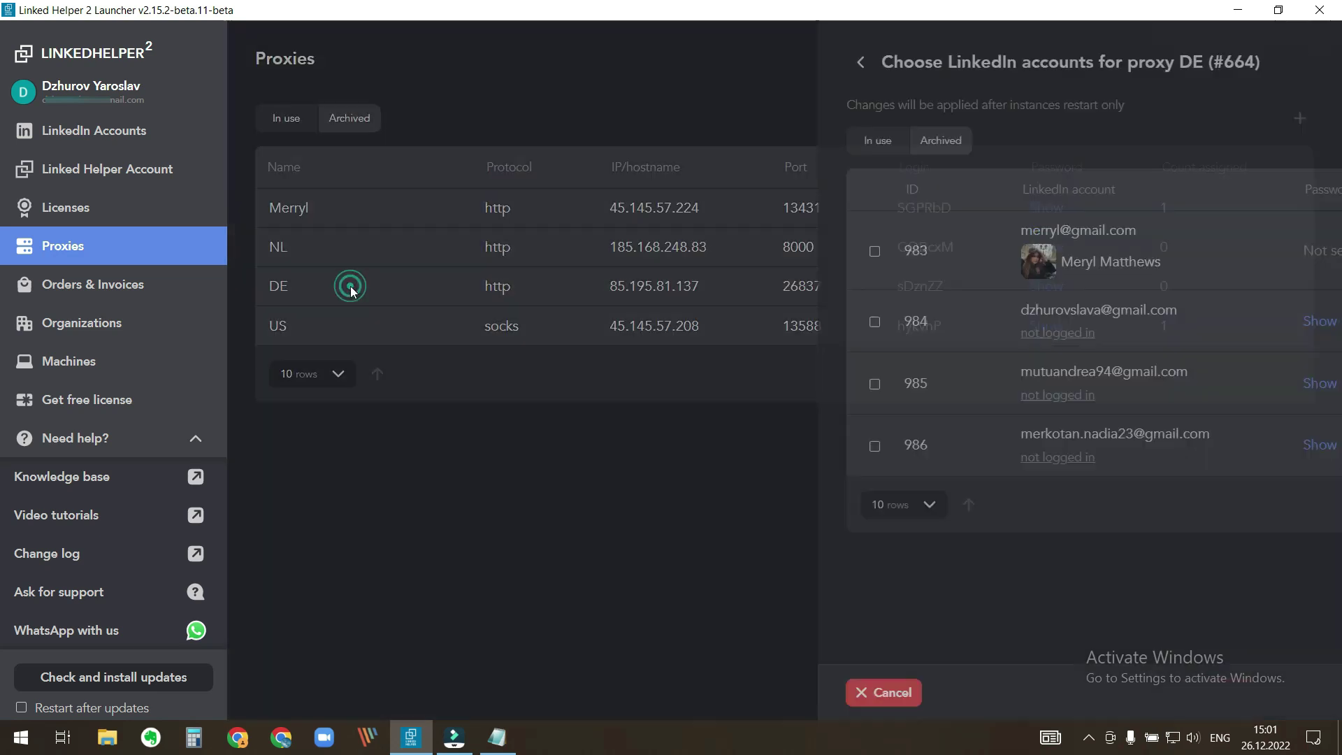
{"action": "left_click", "coordinate": [325, 383]}
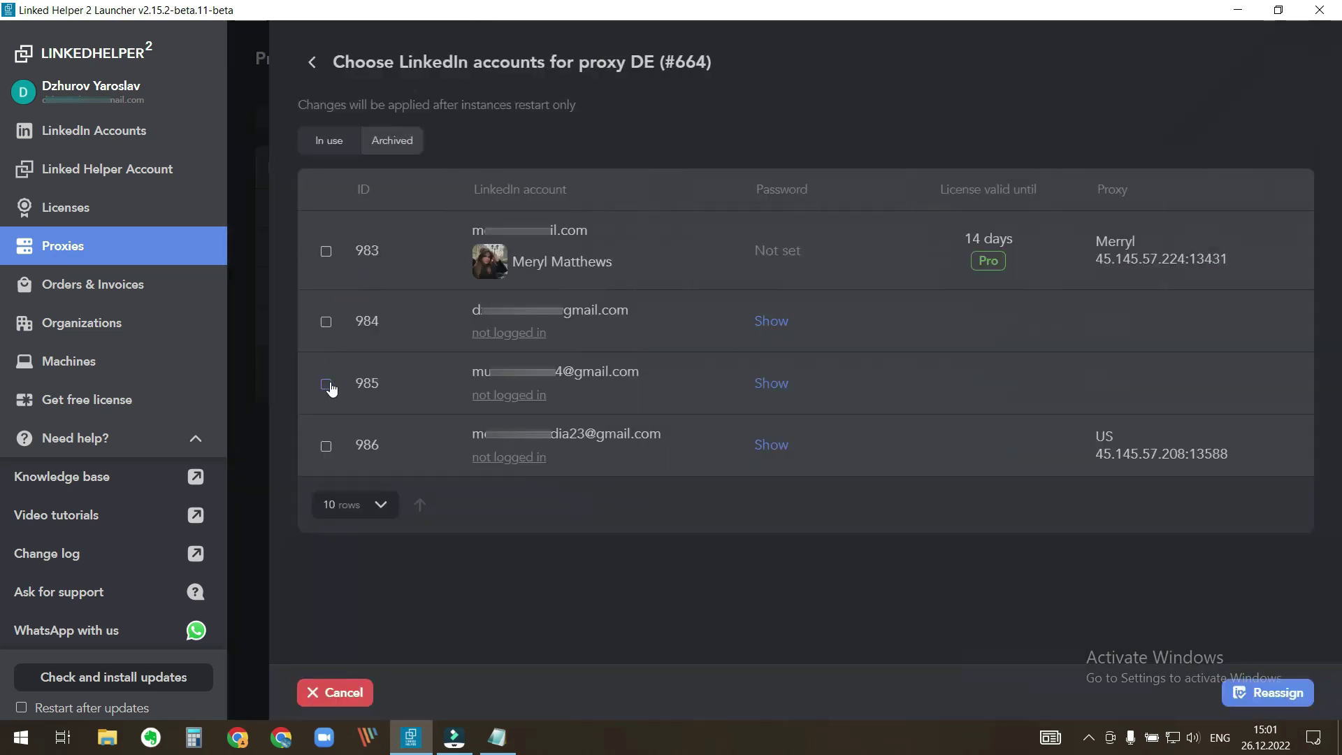
{"action": "left_click", "coordinate": [1268, 695]}
{"action": "left_click", "coordinate": [350, 249]}
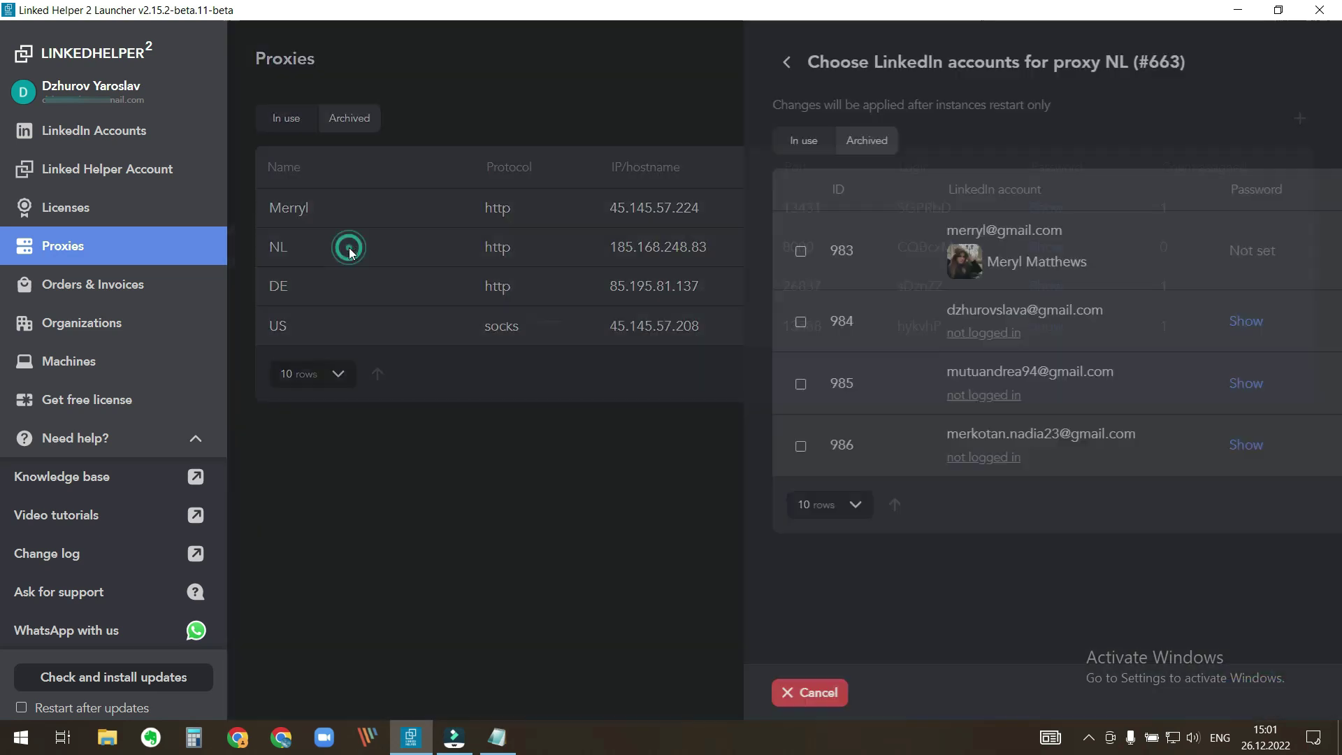
{"action": "left_click", "coordinate": [325, 321]}
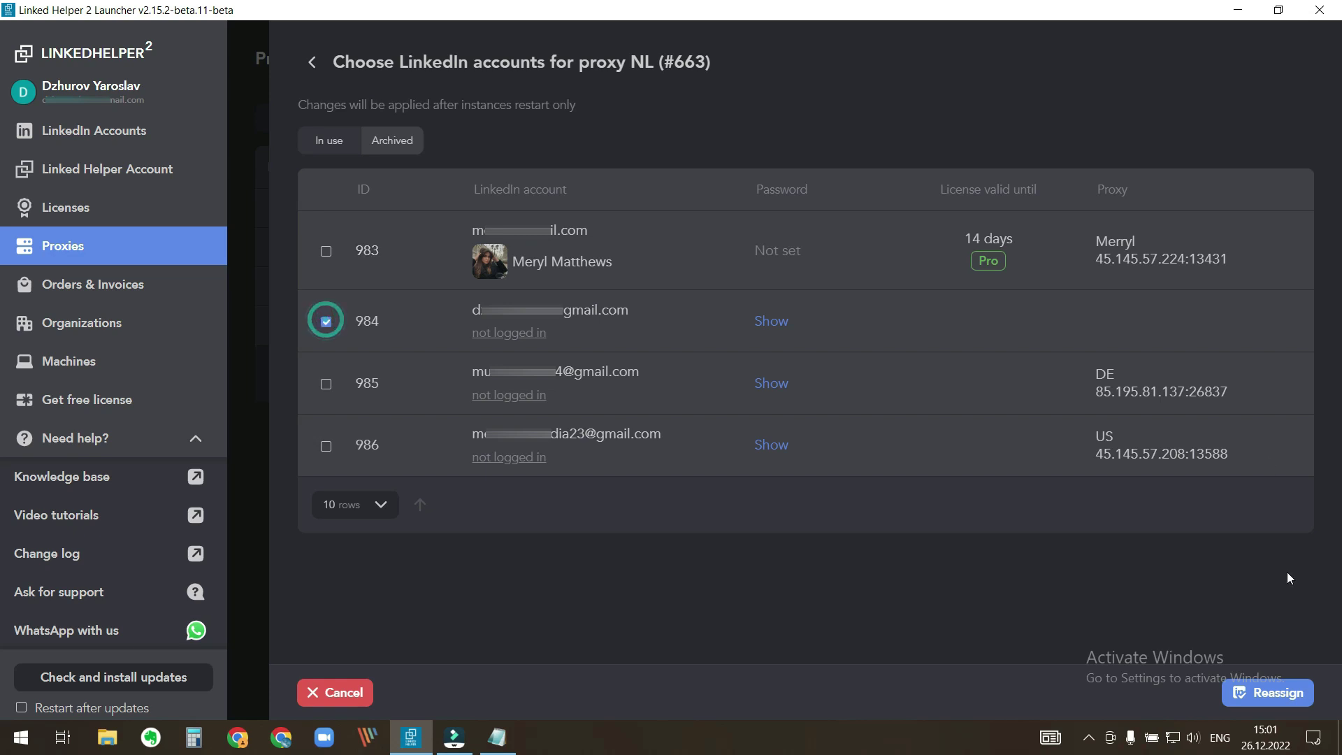
{"action": "left_click", "coordinate": [1281, 692]}
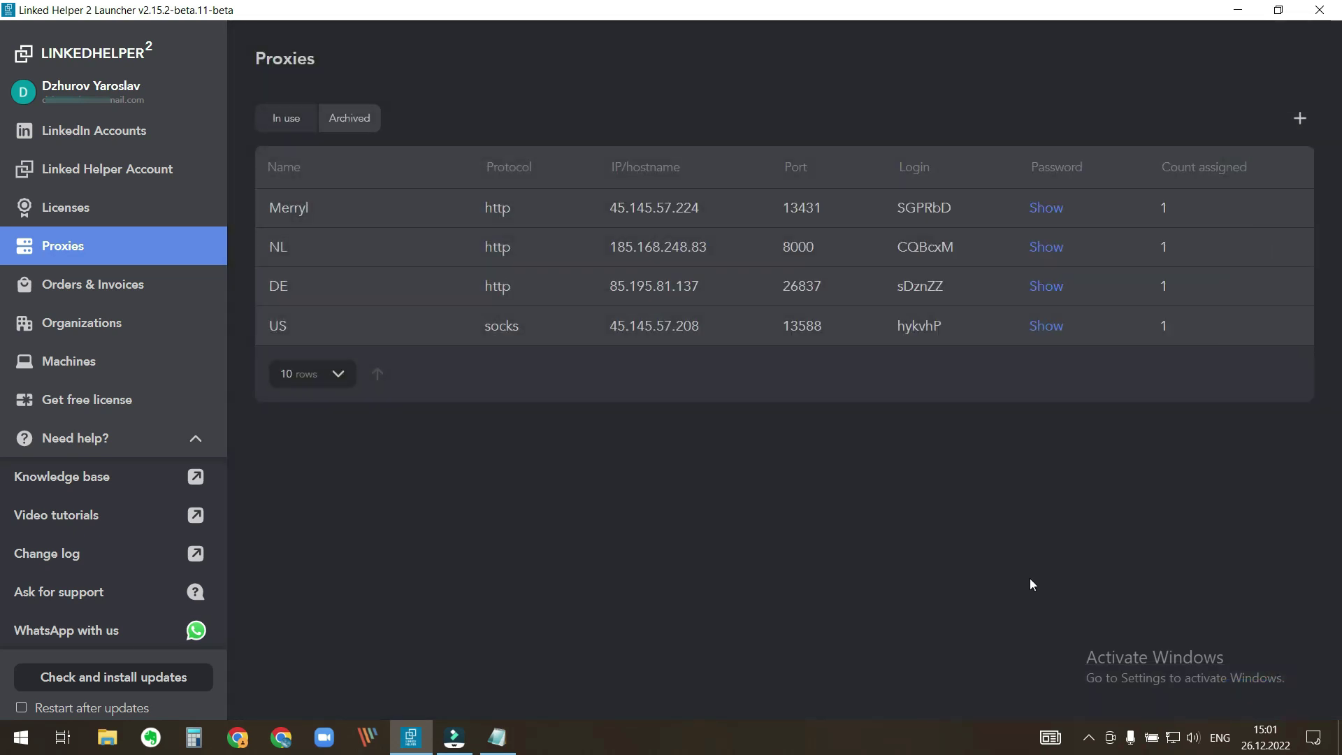
{"action": "left_click", "coordinate": [118, 136]}
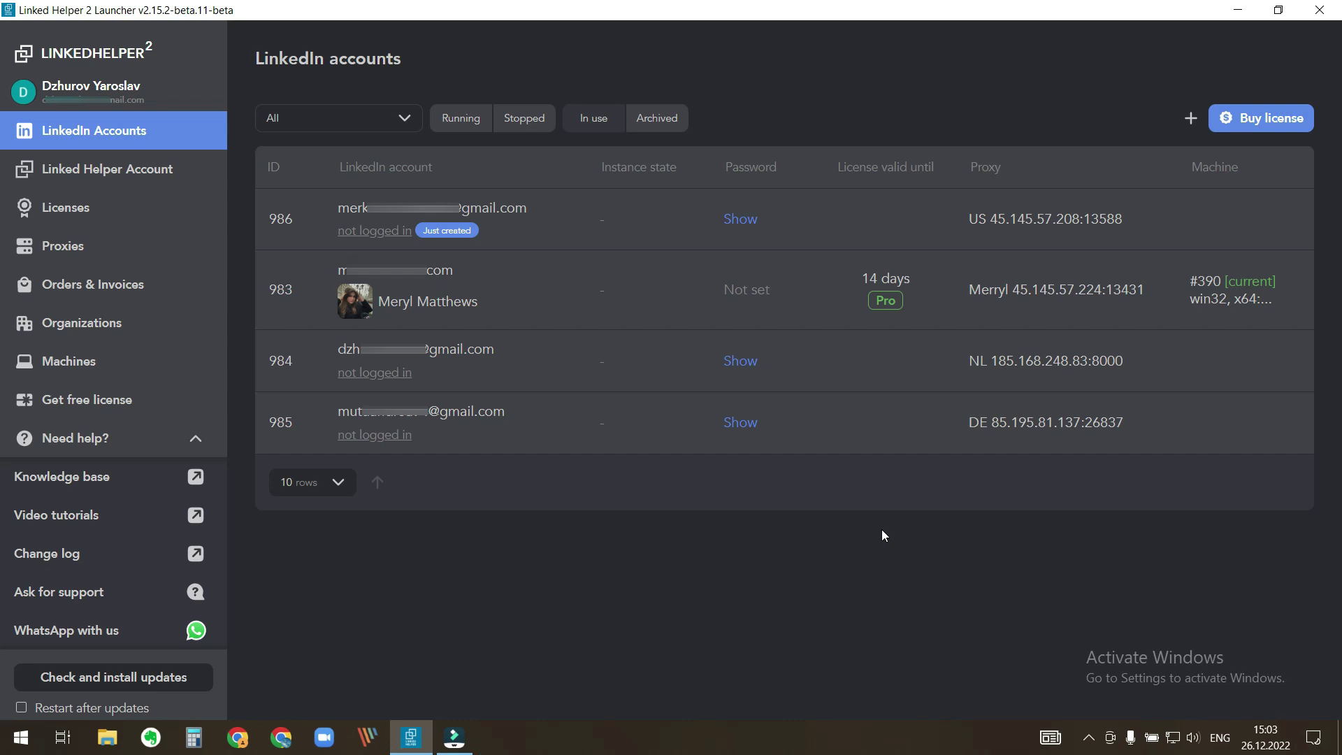
- Order one Pro license for 3 months at 120 USD with the terms accepted
{"action": "left_click", "coordinate": [1257, 119]}
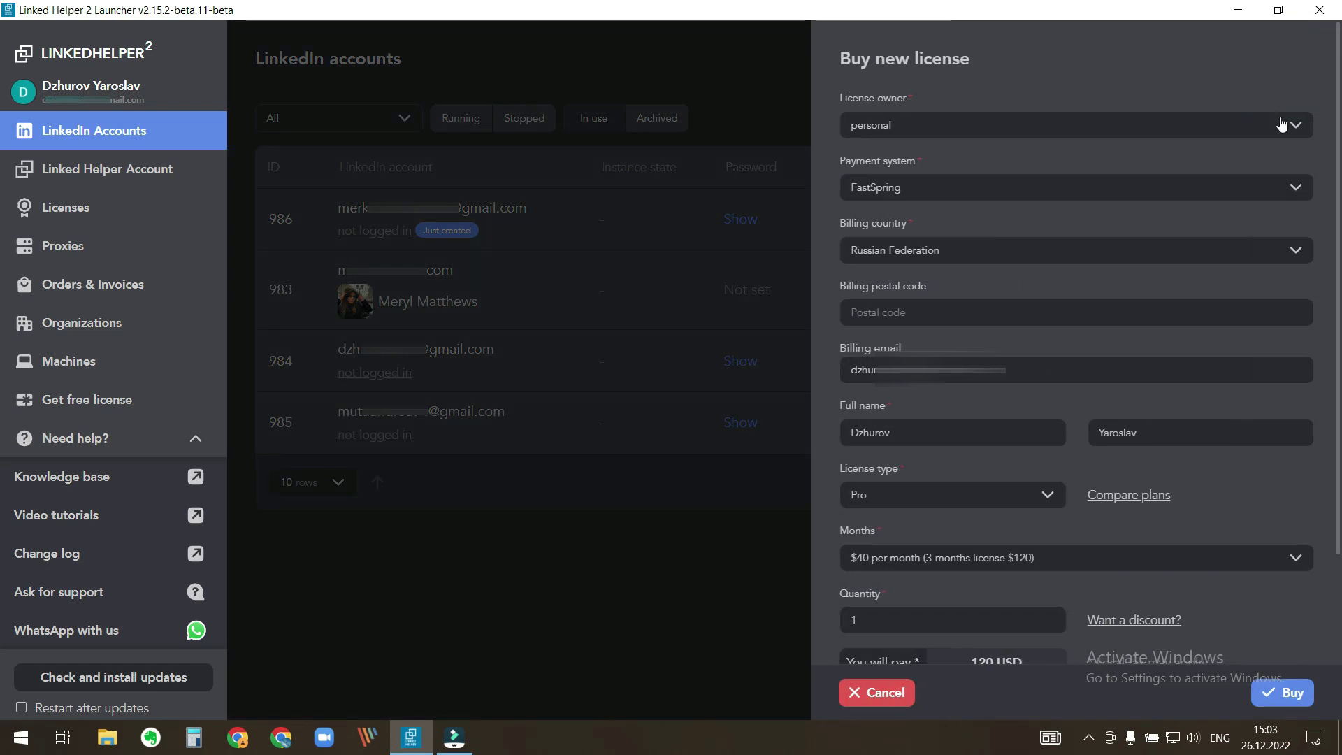
{"action": "scroll", "coordinate": [1276, 129], "scroll_direction": "down", "scroll_amount": 2}
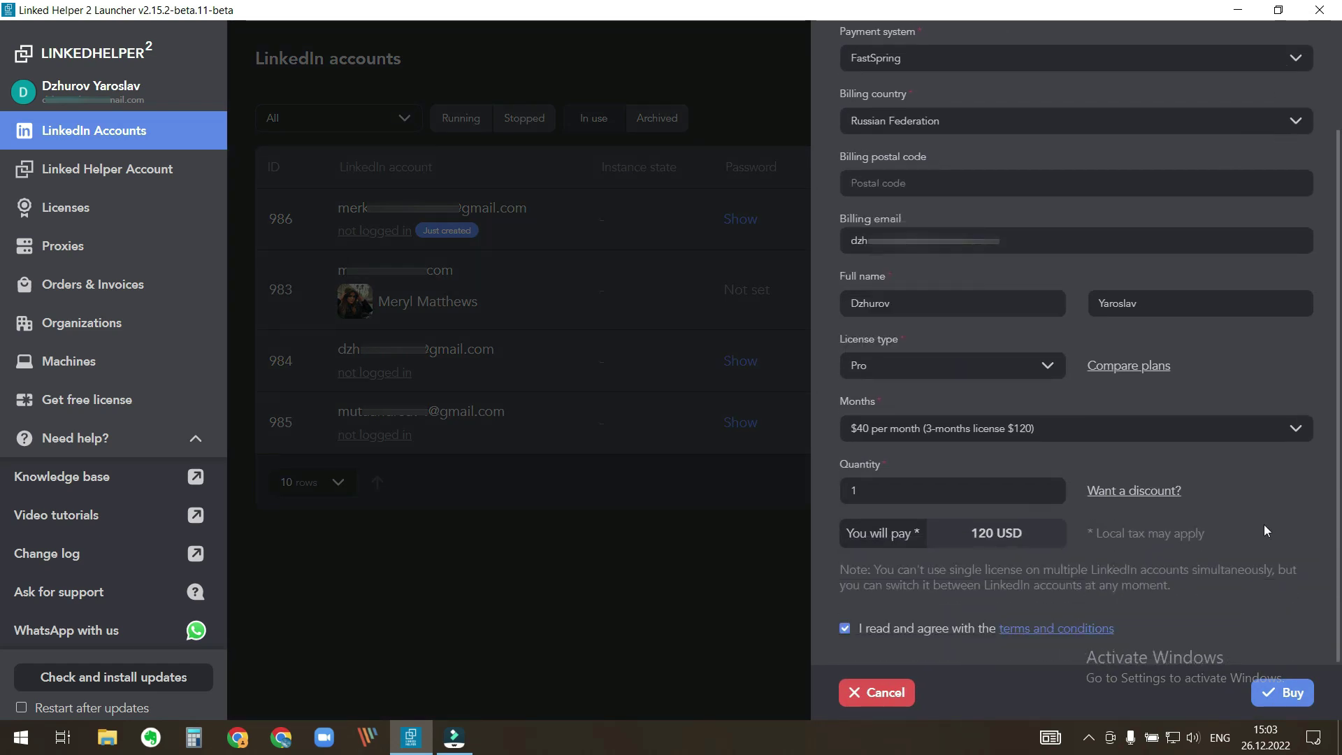
{"action": "left_click", "coordinate": [1273, 693]}
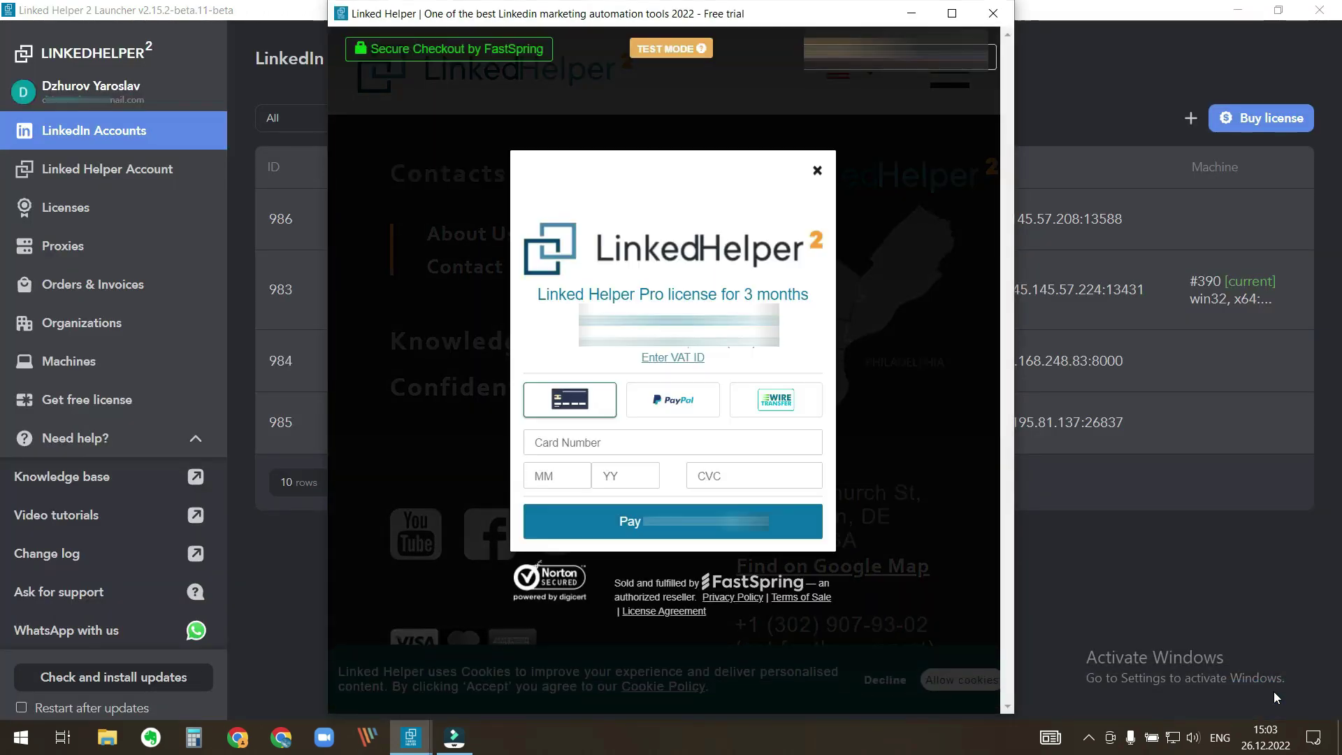
- Enter the card number, expiry date and security code, pay, and close the order confirmation
{"action": "left_click_drag", "start_coordinate": [535, 442], "coordinate": [603, 441]}
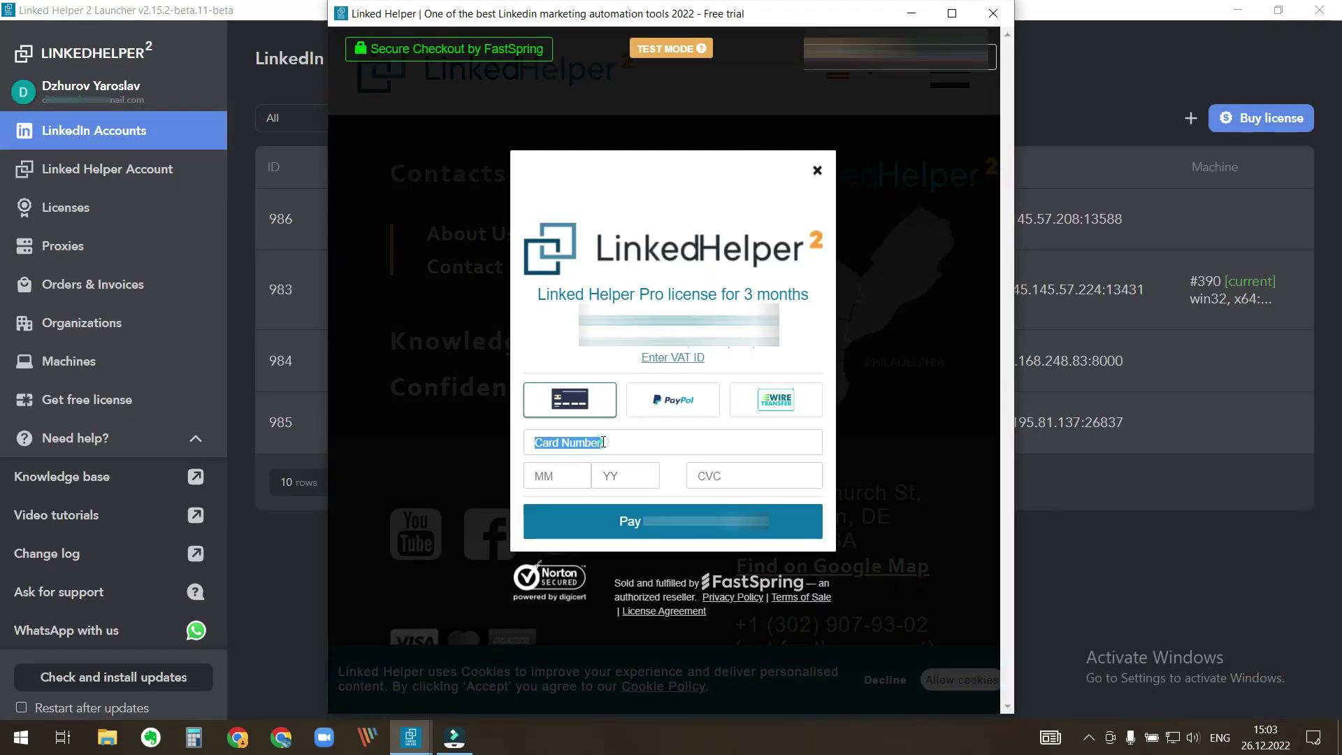
{"action": "key", "text": "ctrl+v"}
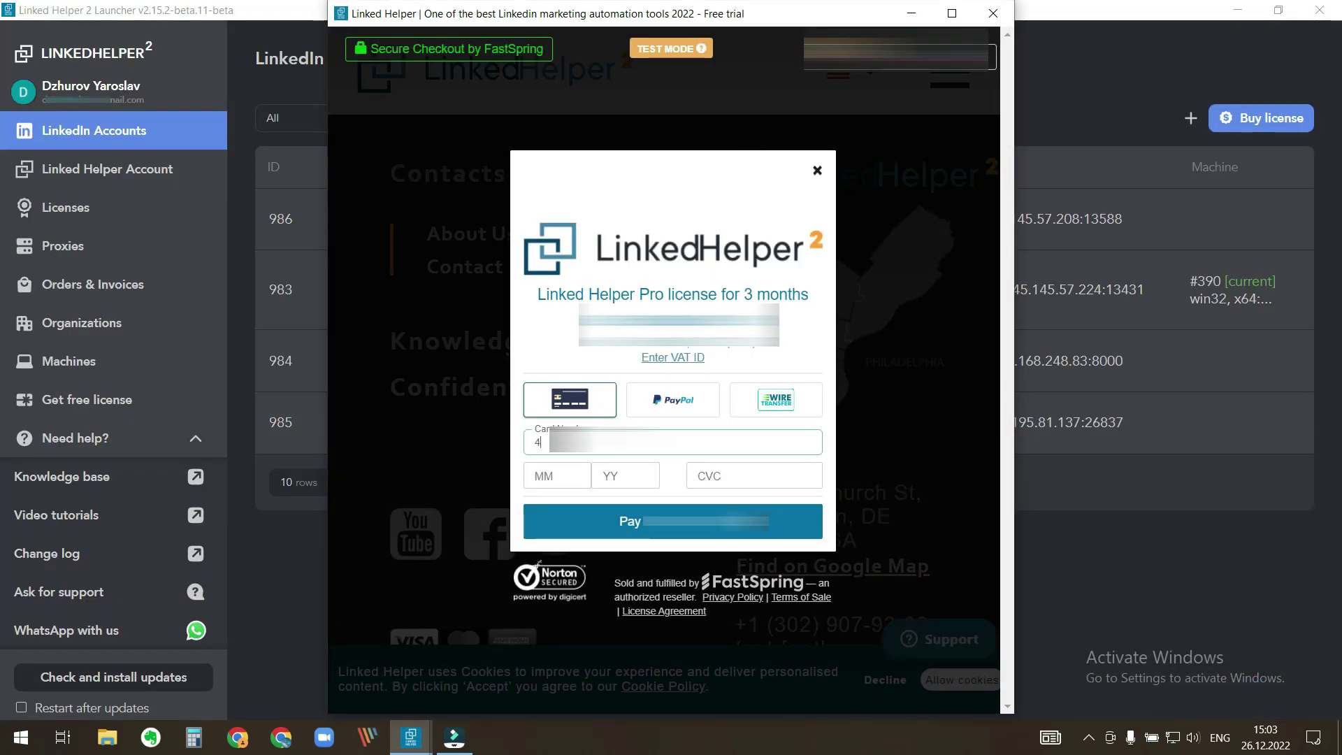
{"action": "left_click", "coordinate": [538, 477]}
{"action": "key", "text": "ctrl+v"}
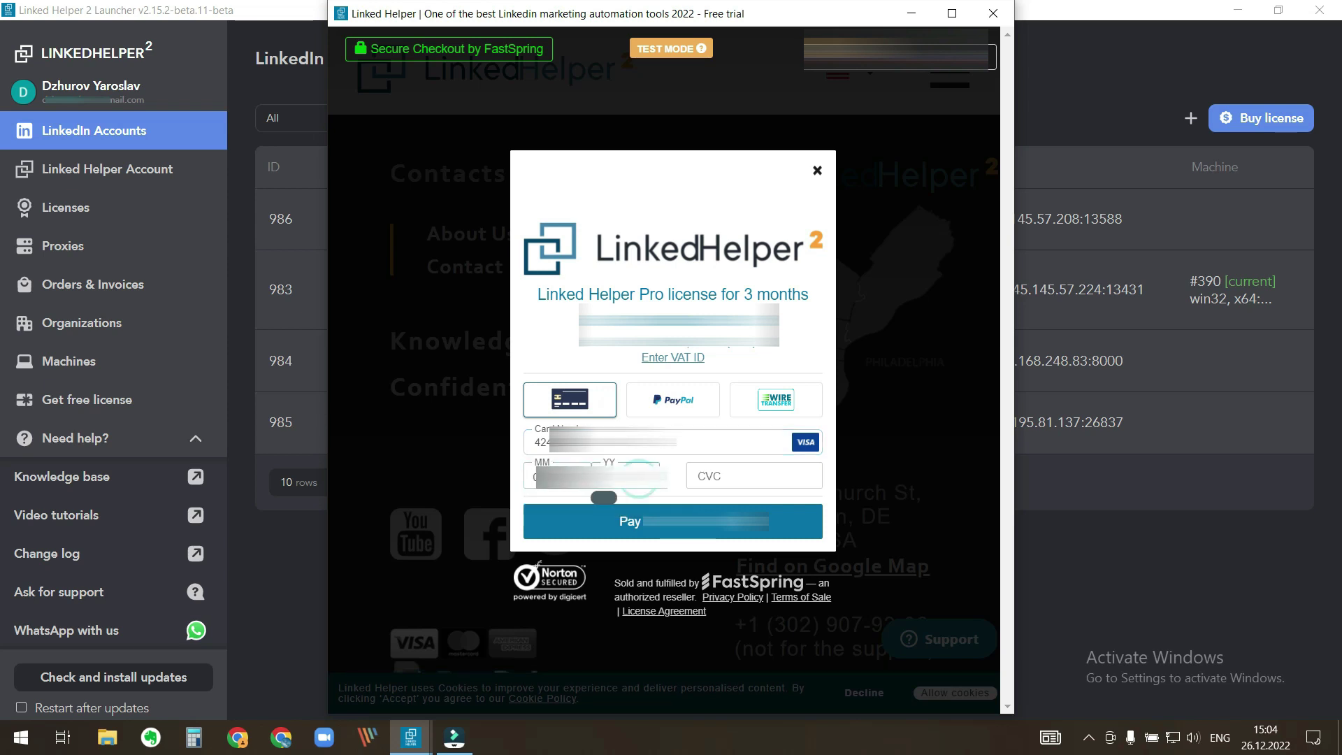
{"action": "left_click", "coordinate": [761, 480]}
{"action": "key", "text": "ctrl+v"}
{"action": "key", "text": "Return"}
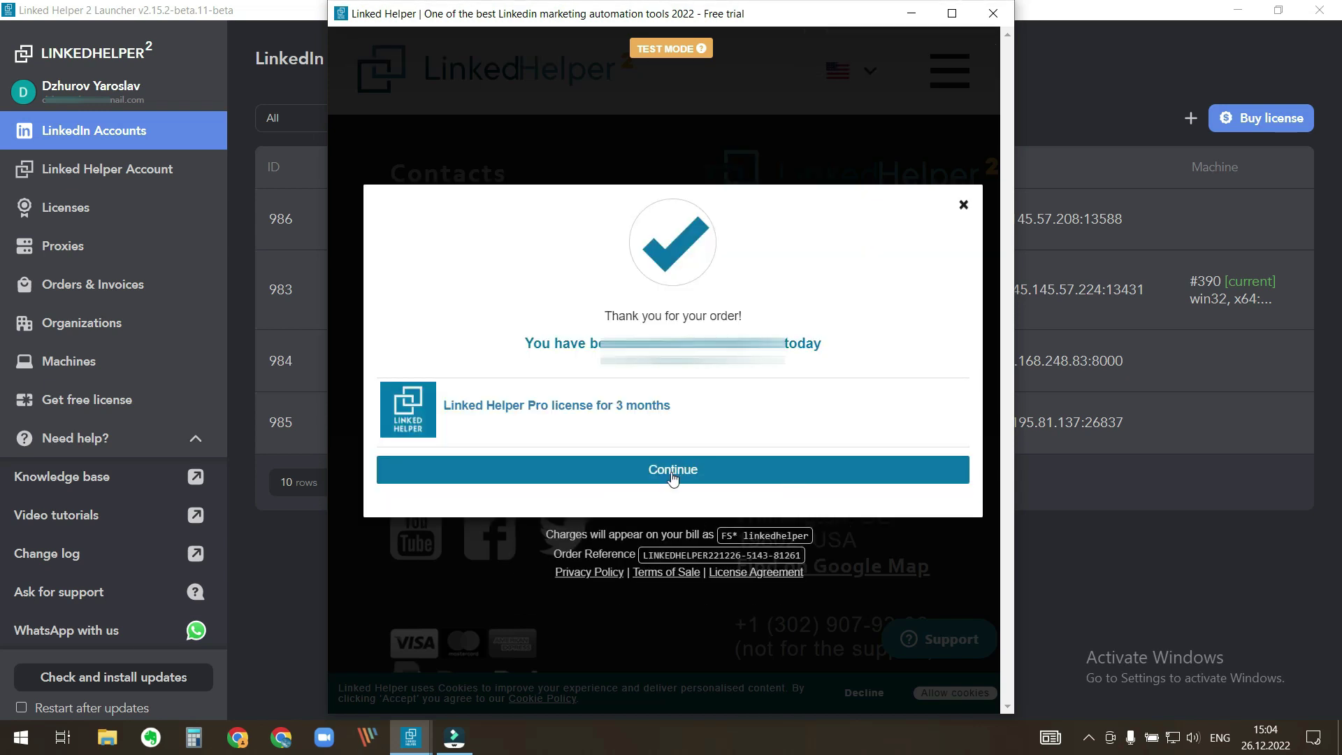
{"action": "left_click", "coordinate": [670, 472]}
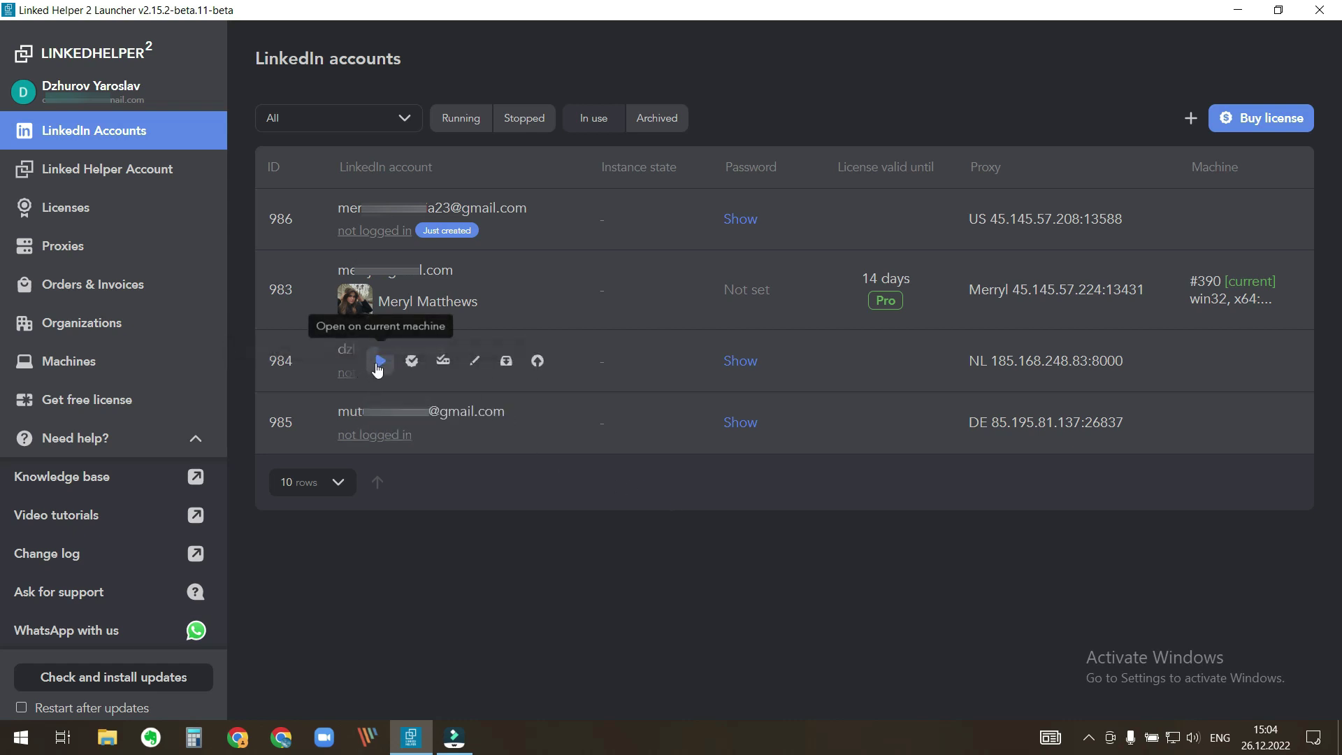
- Launch accounts 984 and 985 so each receives a 93-day Pro license
{"action": "left_click", "coordinate": [374, 364]}
{"action": "left_click", "coordinate": [374, 424]}
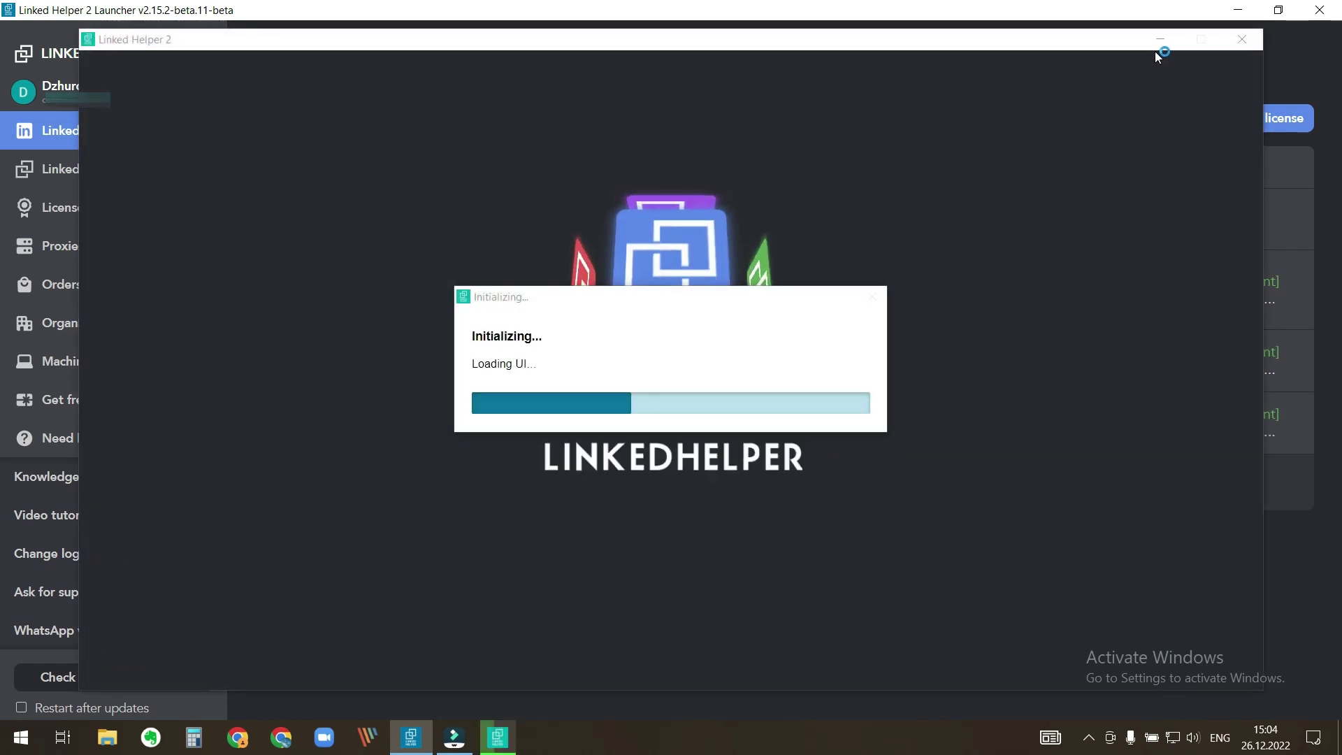
{"action": "left_click", "coordinate": [1158, 48]}
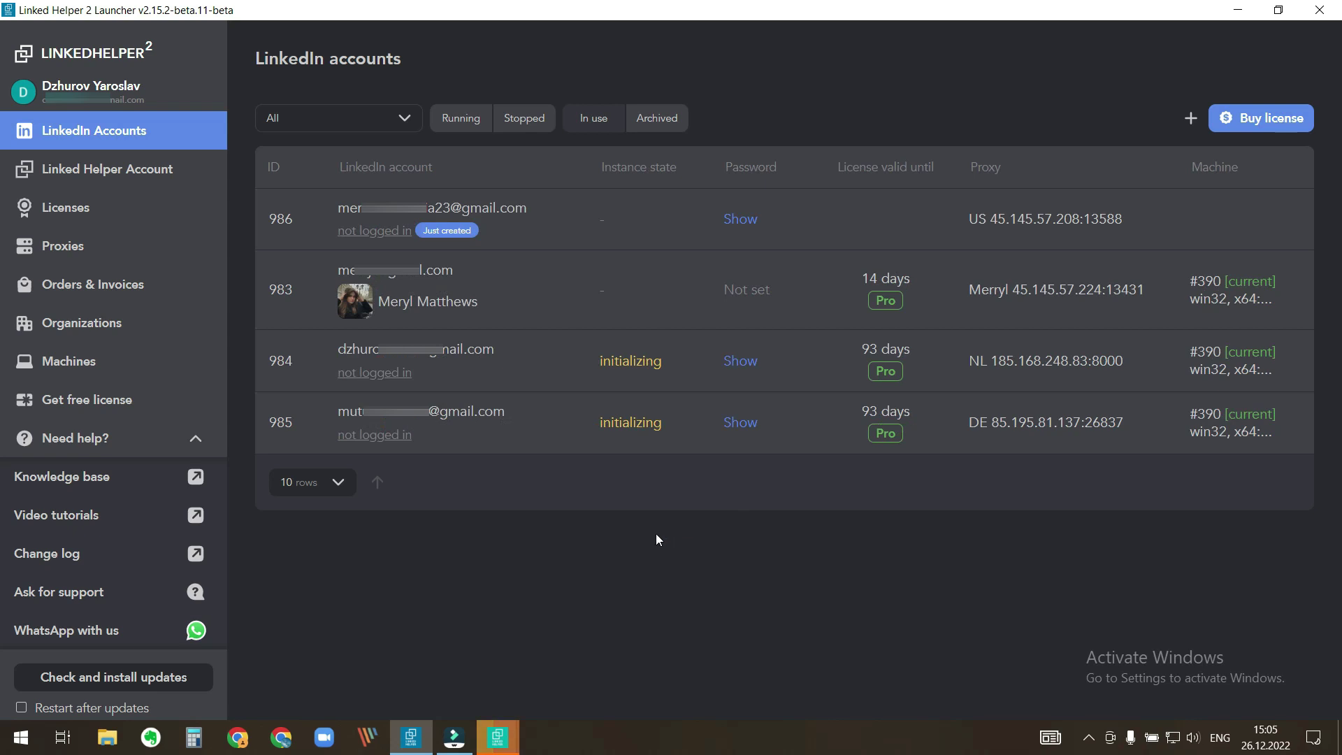
- Try launching account 986 and dismiss the No free licenses warning
{"action": "mouse_move", "coordinate": [548, 237]}
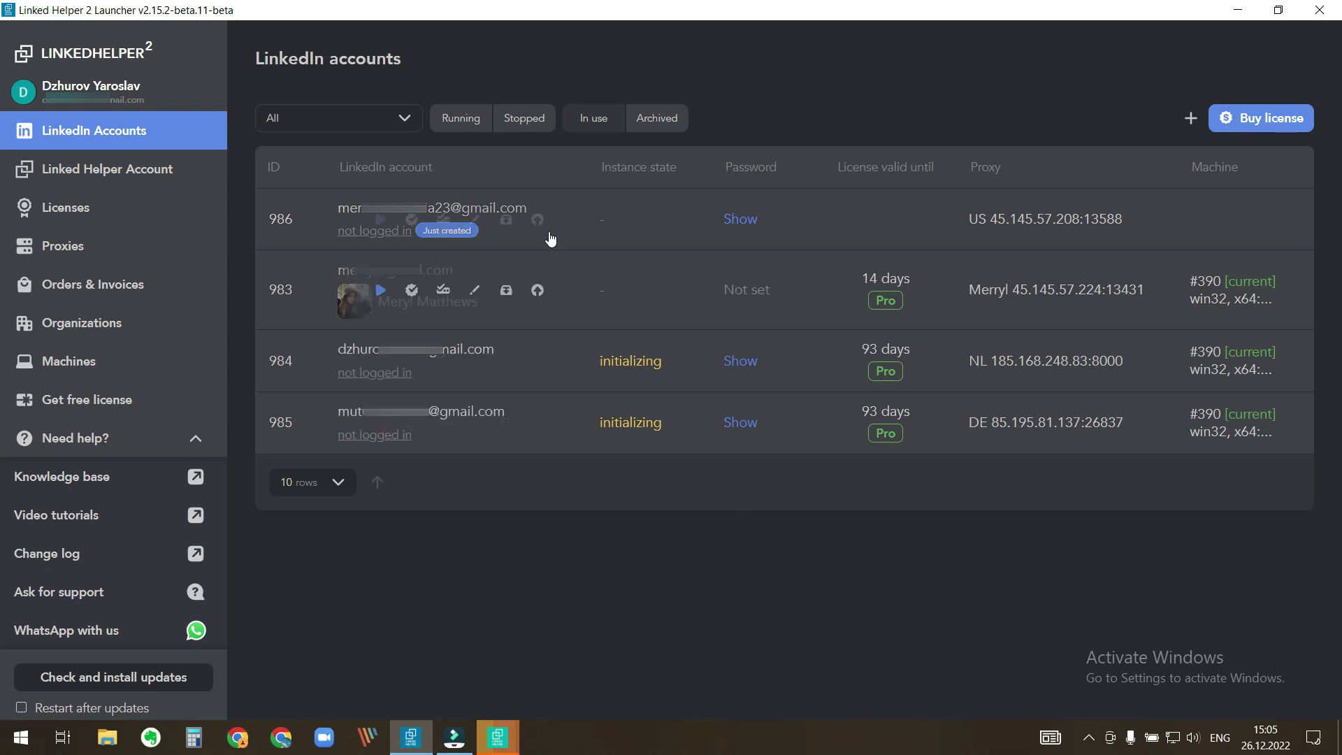
{"action": "left_click", "coordinate": [380, 220]}
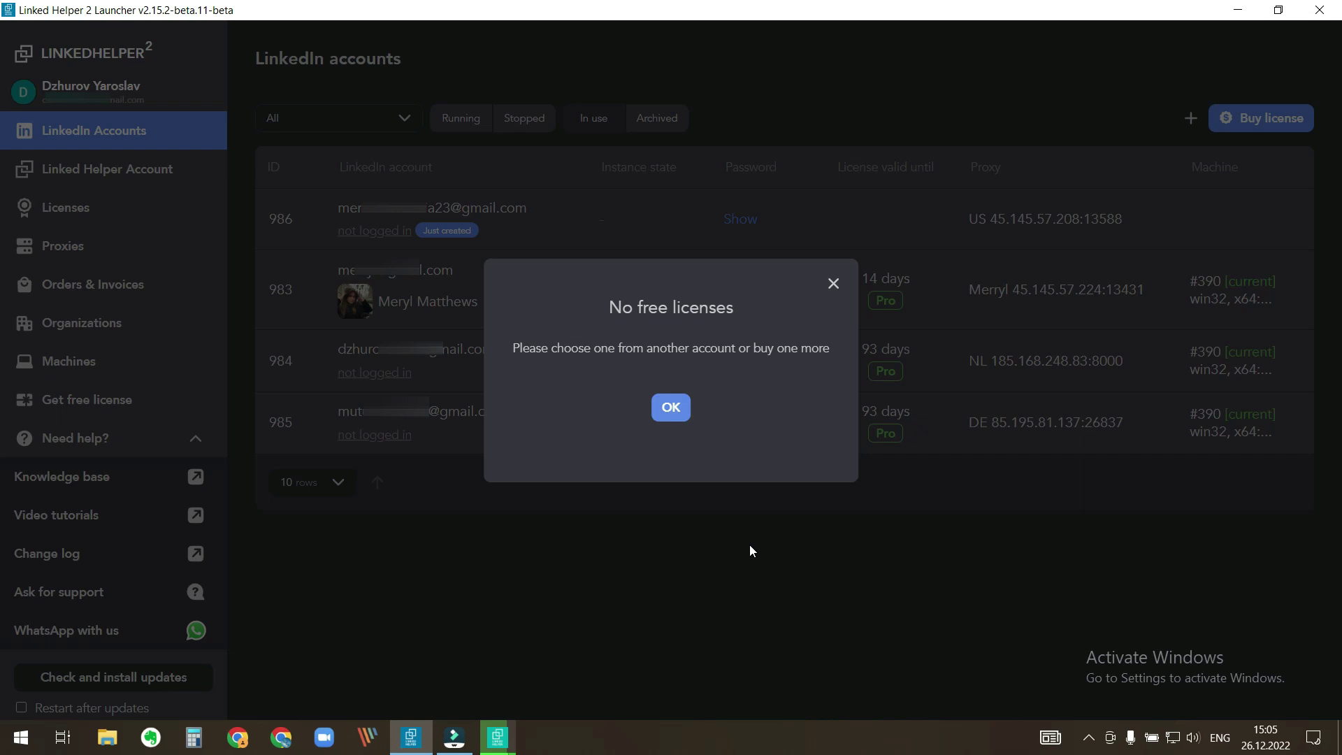
{"action": "left_click", "coordinate": [679, 398]}
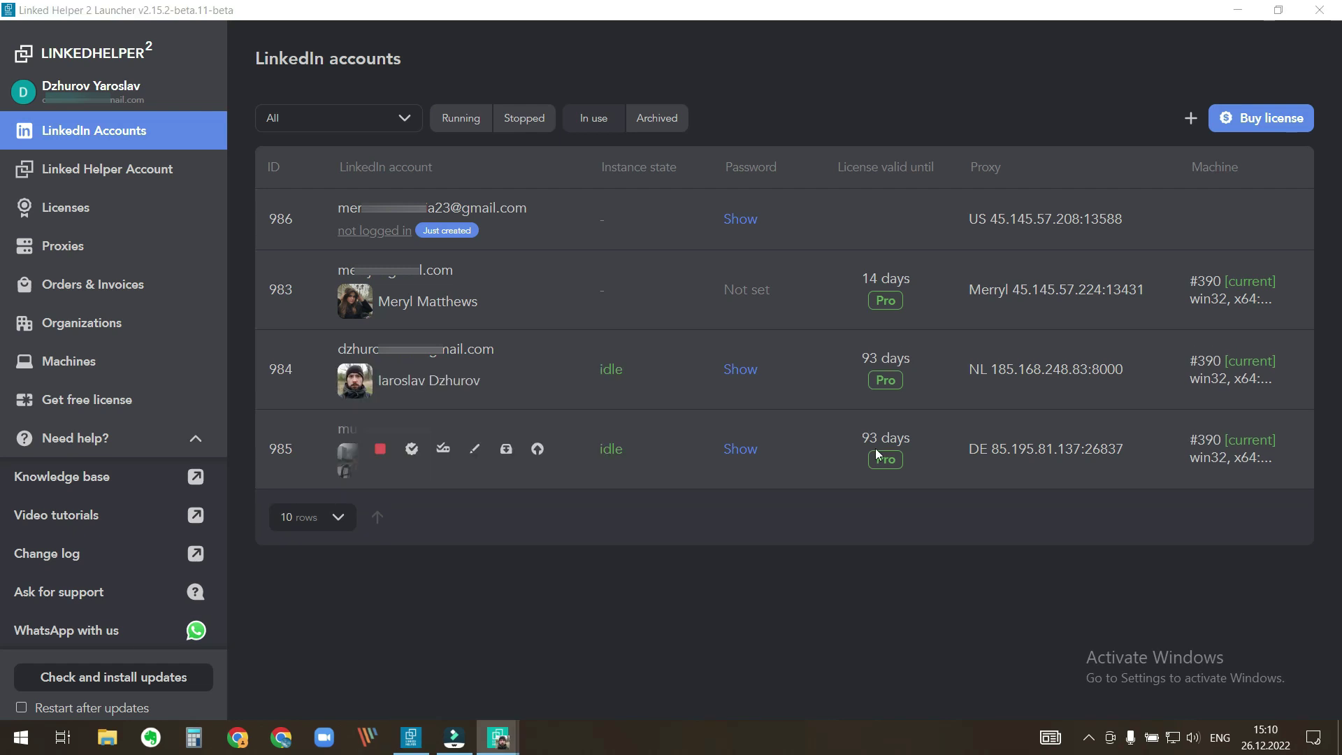
{"action": "mouse_move", "coordinate": [418, 247]}
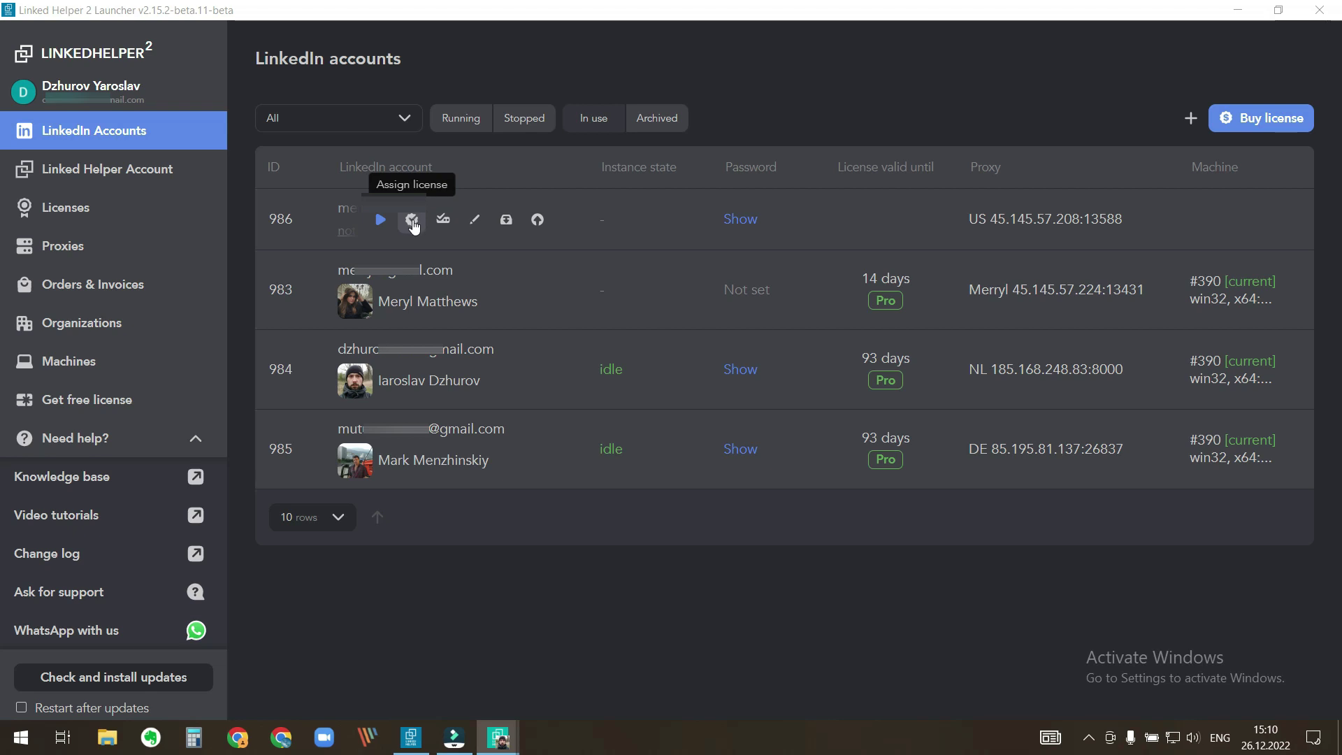
- Reassign the in-use license 10313 to account 986, accept the warning, and start account 986
{"action": "left_click", "coordinate": [412, 220]}
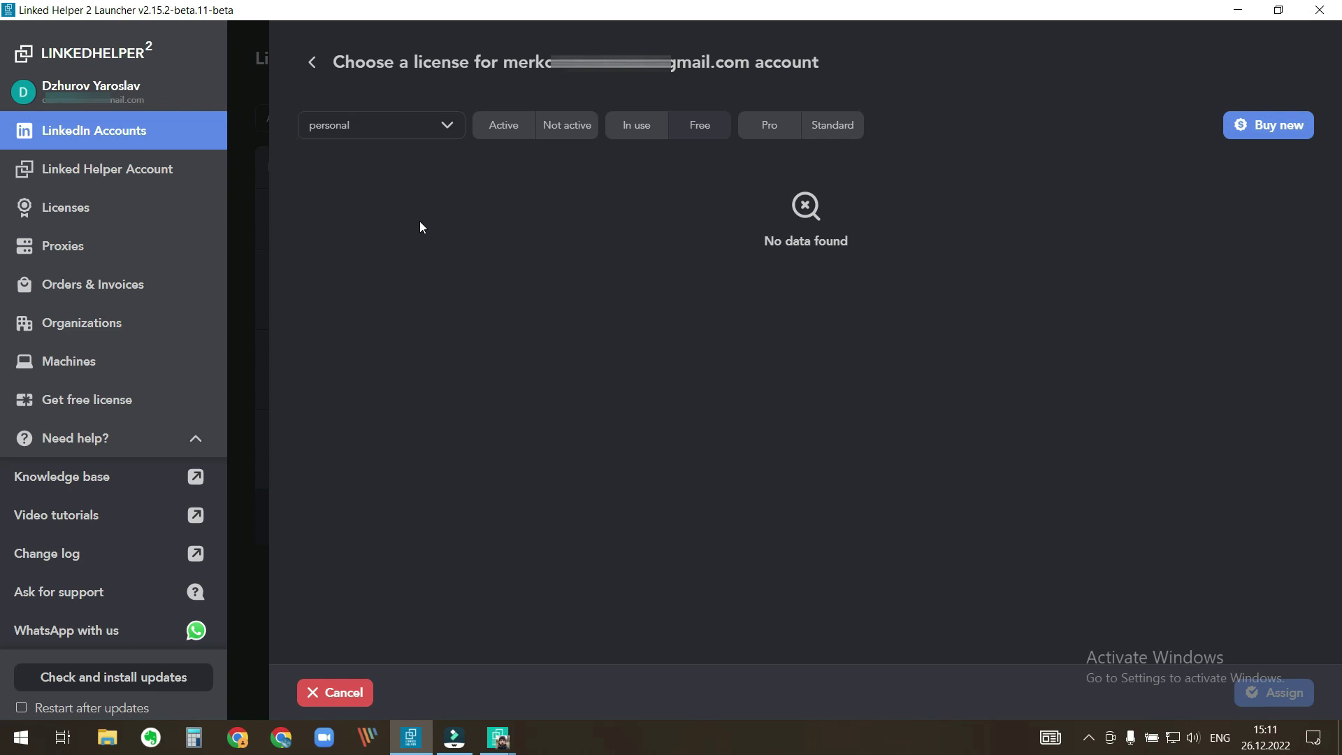
{"action": "left_click", "coordinate": [634, 130]}
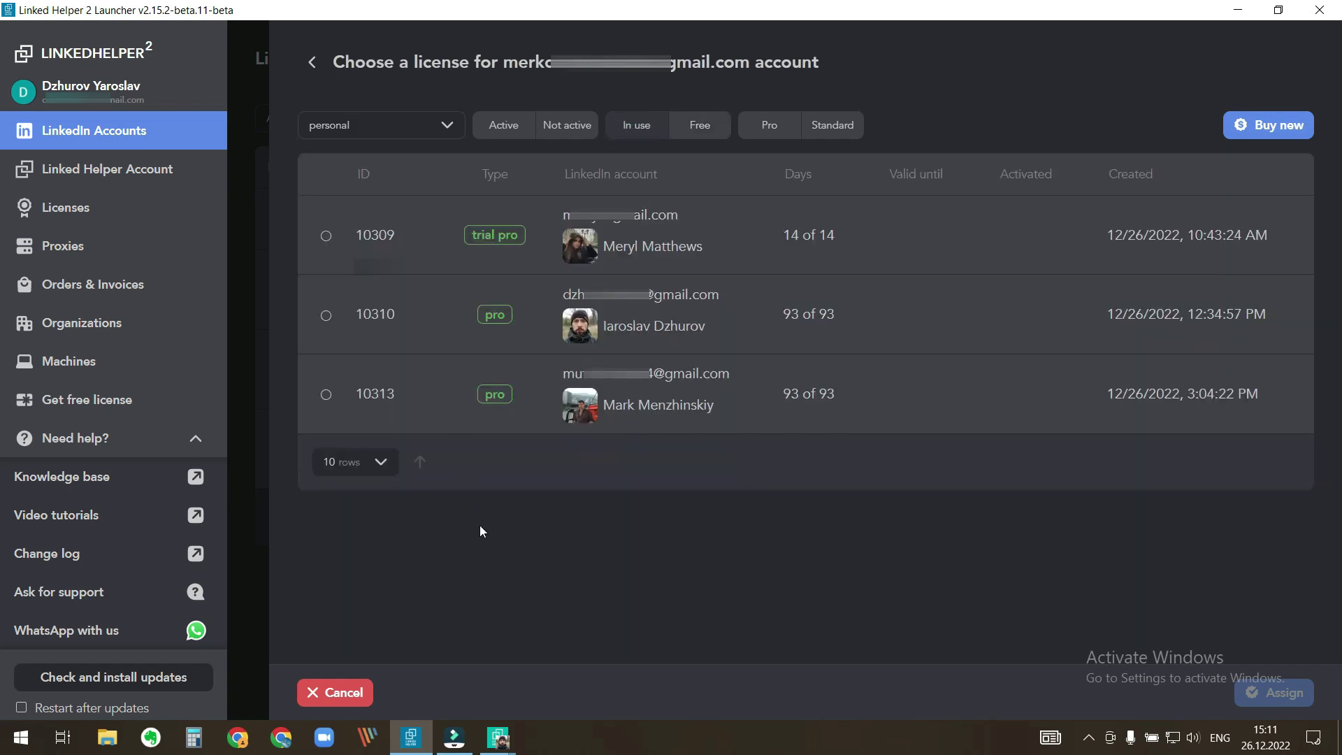
{"action": "left_click", "coordinate": [326, 395]}
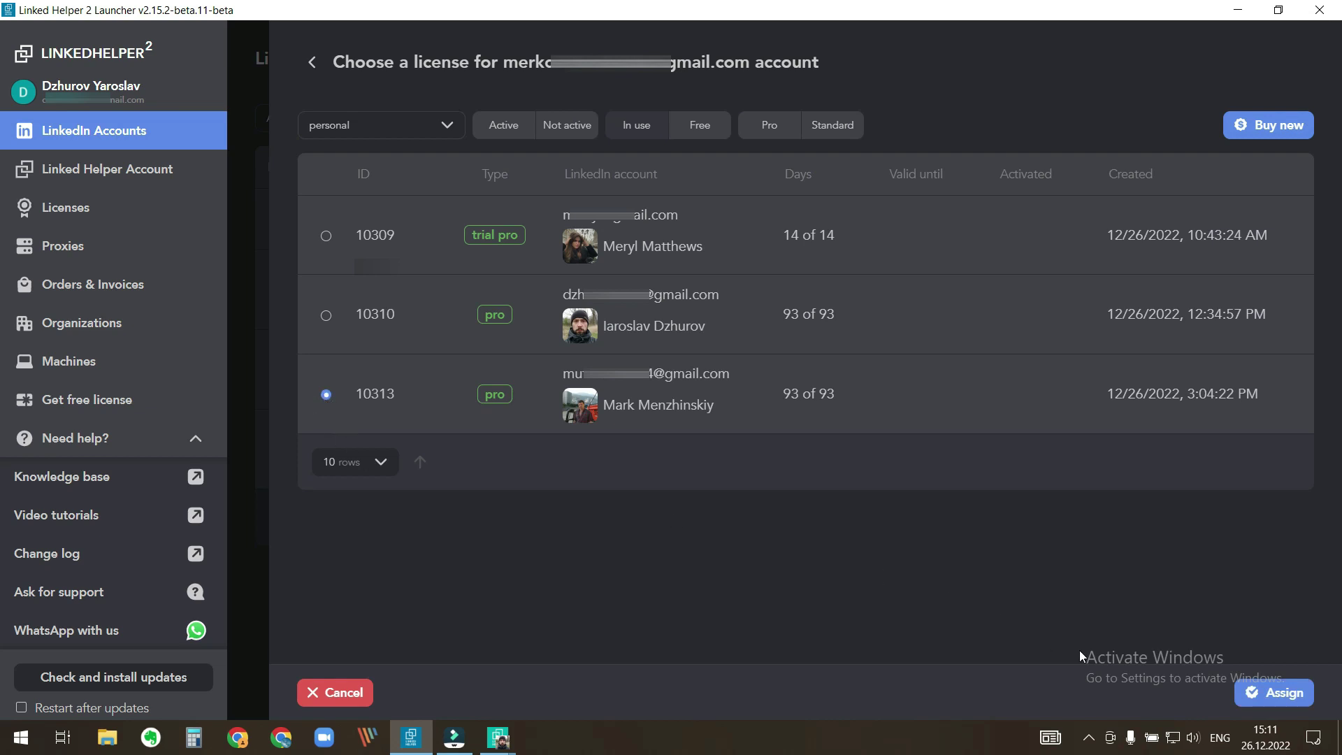
{"action": "left_click", "coordinate": [1278, 692]}
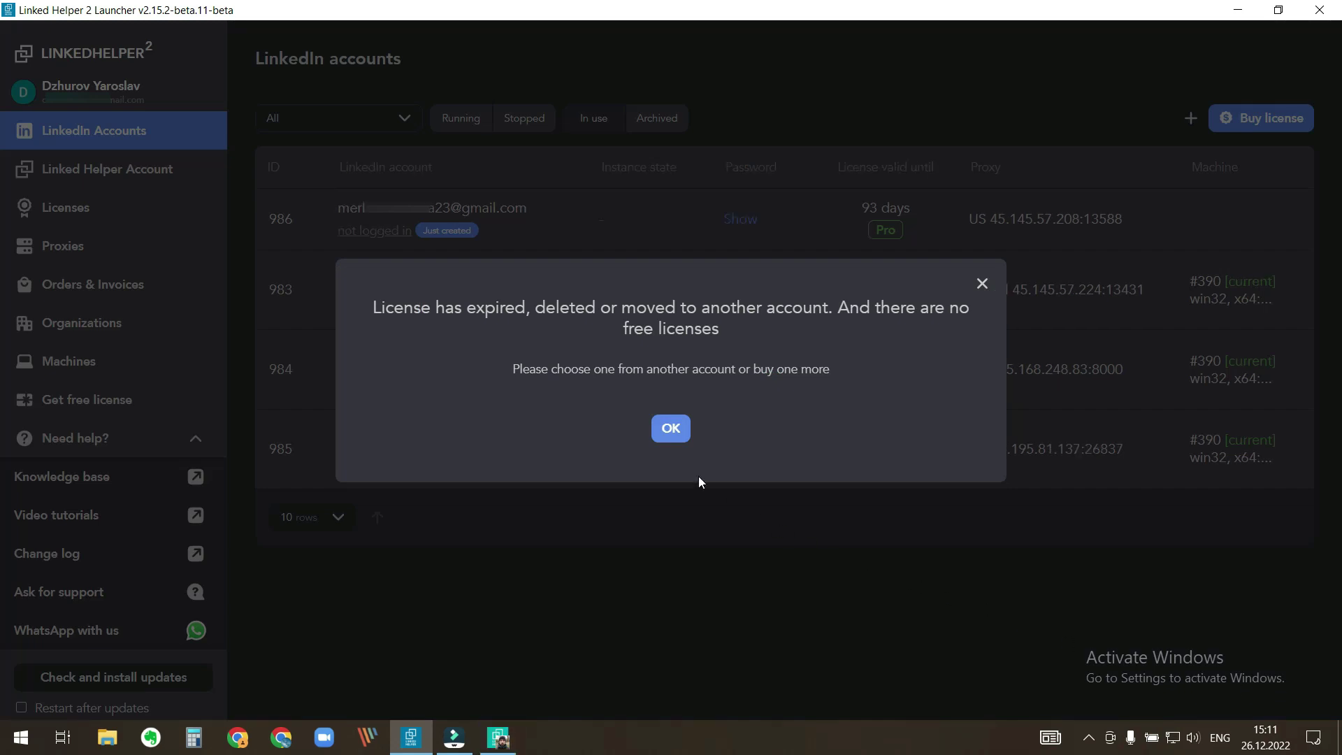
{"action": "left_click", "coordinate": [670, 429]}
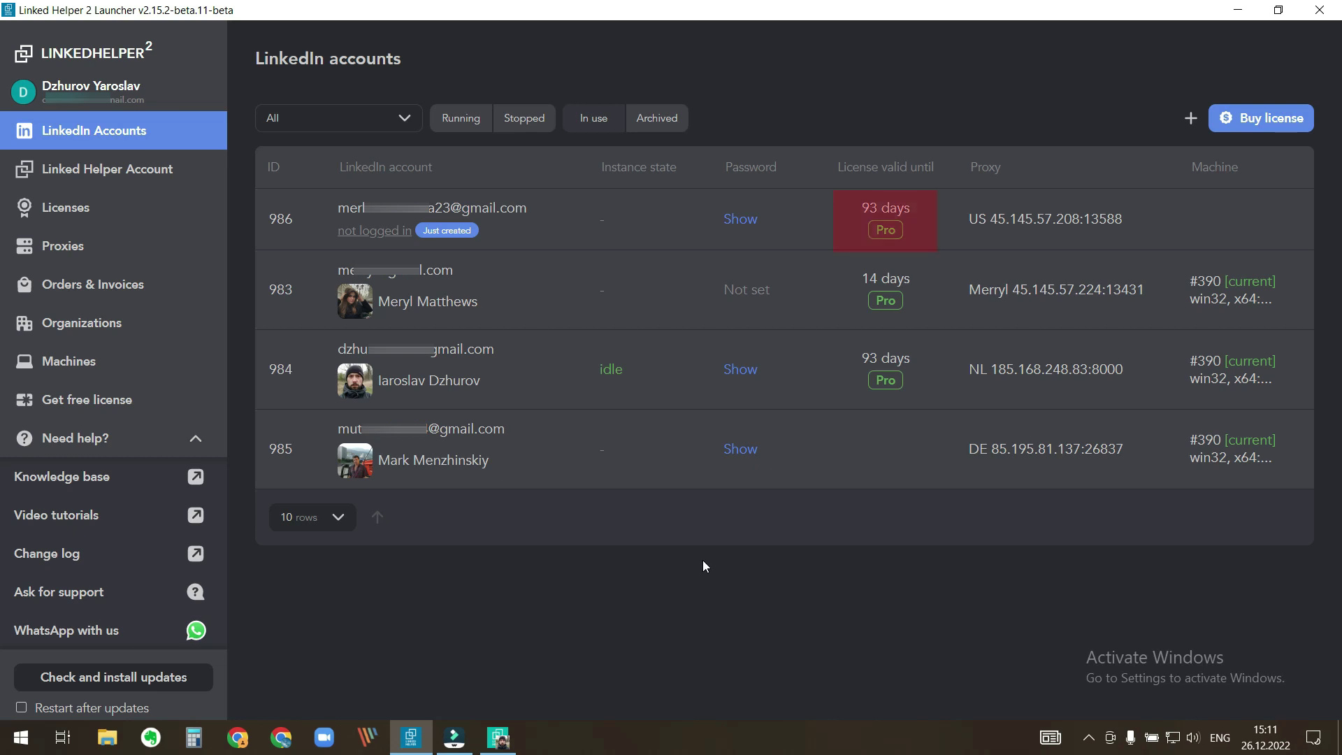
{"action": "left_click", "coordinate": [377, 220]}
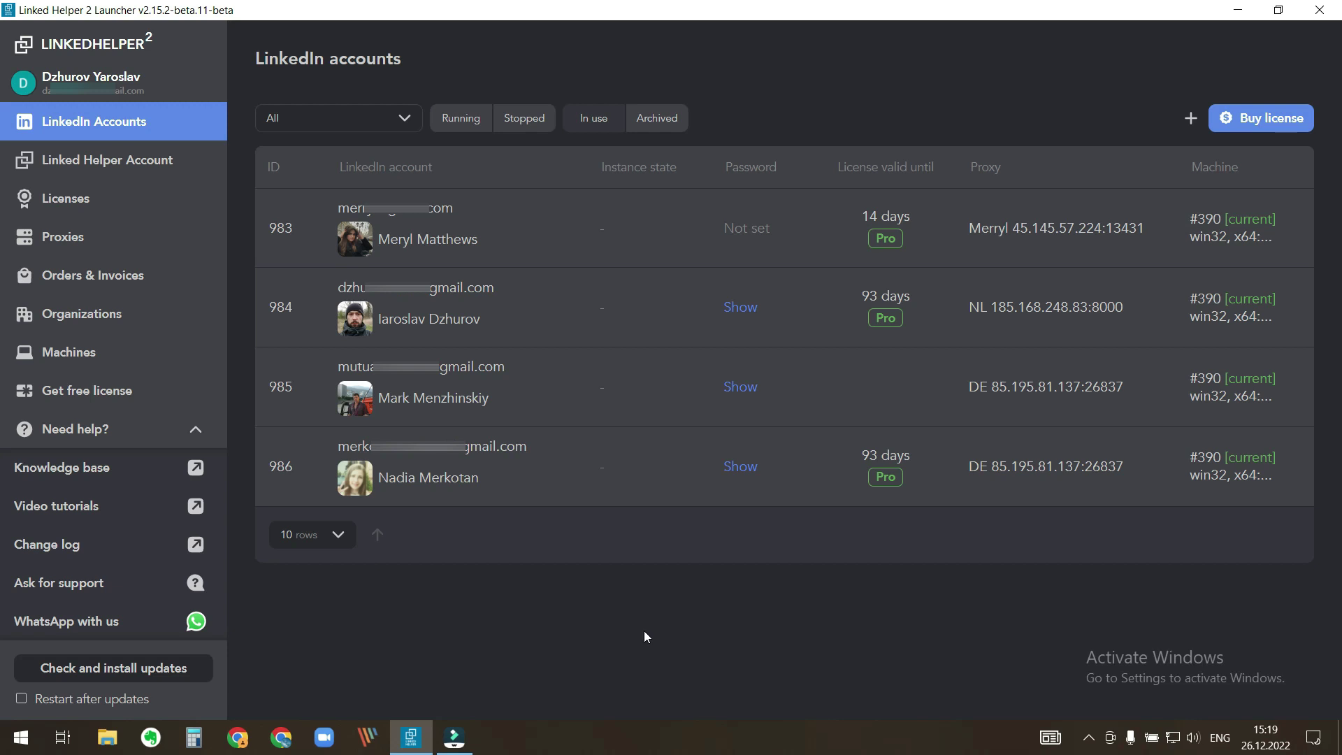
- Archive account 986 and then account 985, confirming each archive prompt
{"action": "mouse_move", "coordinate": [497, 489]}
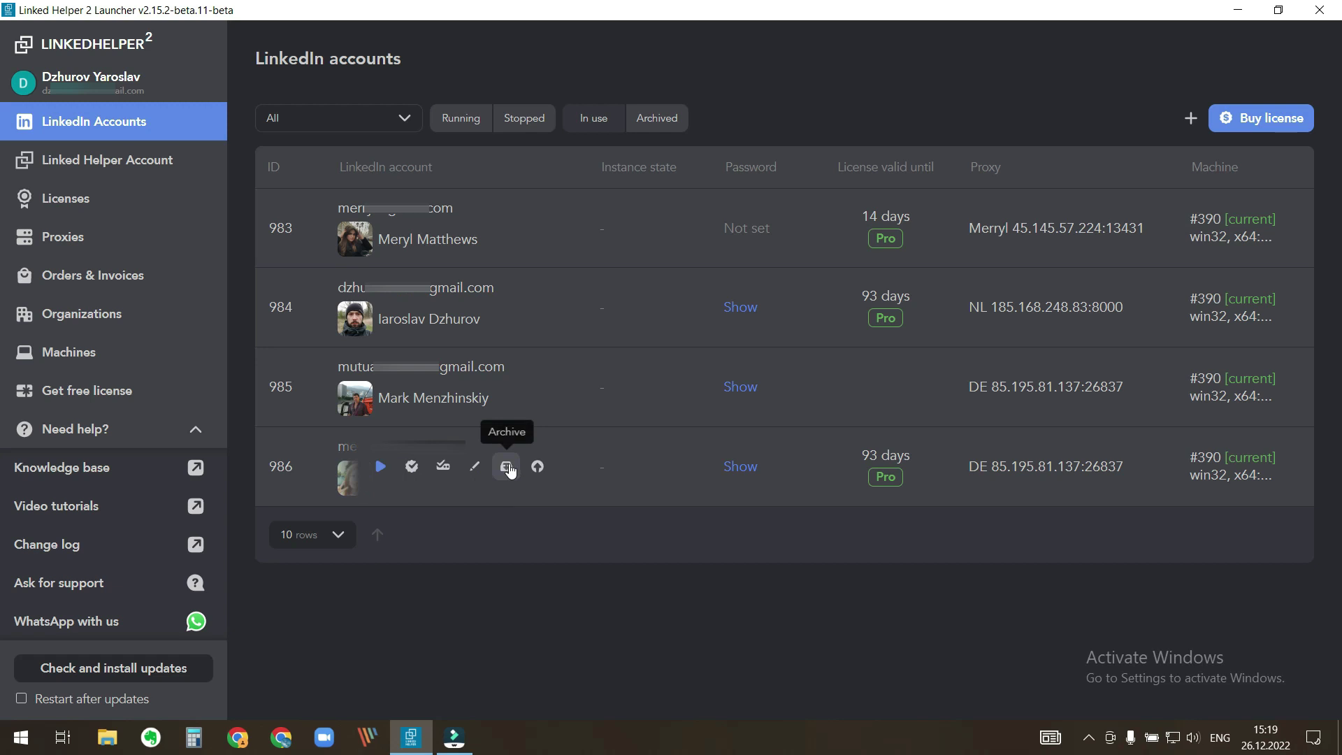
{"action": "left_click", "coordinate": [506, 466]}
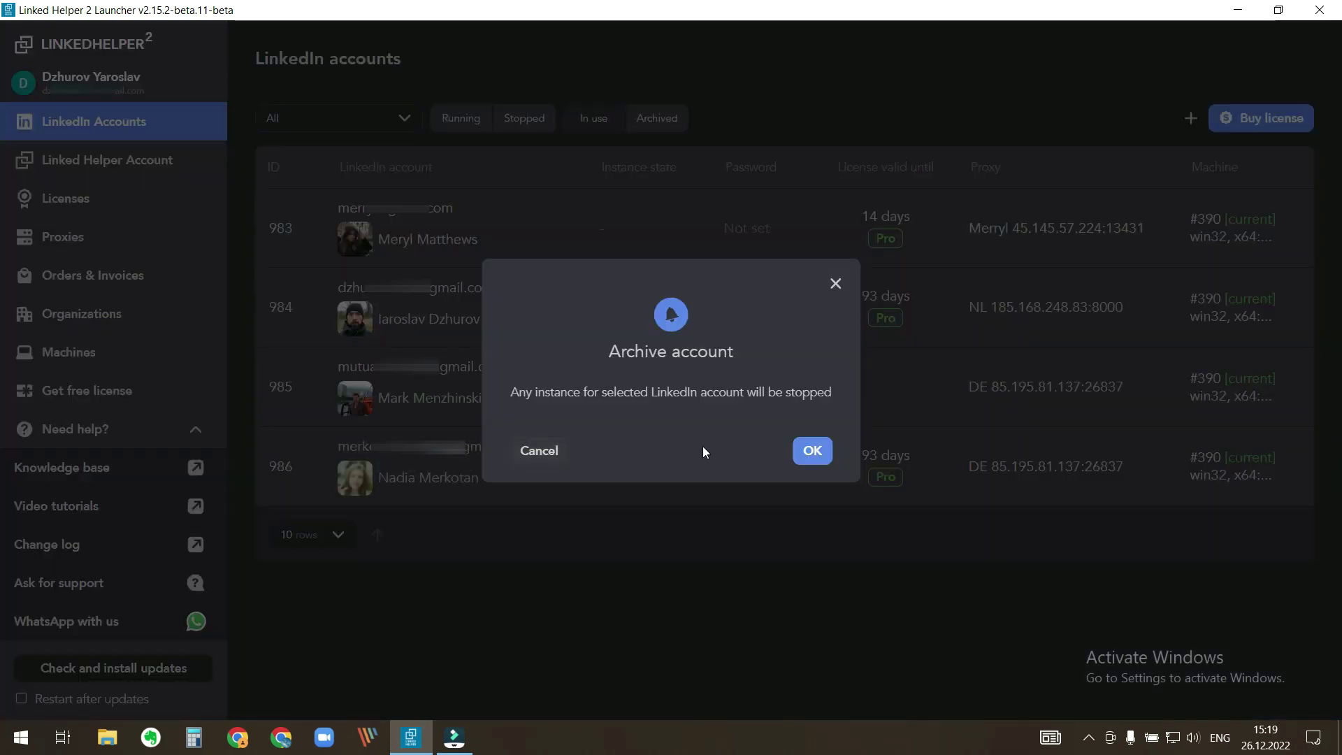
{"action": "left_click", "coordinate": [813, 451]}
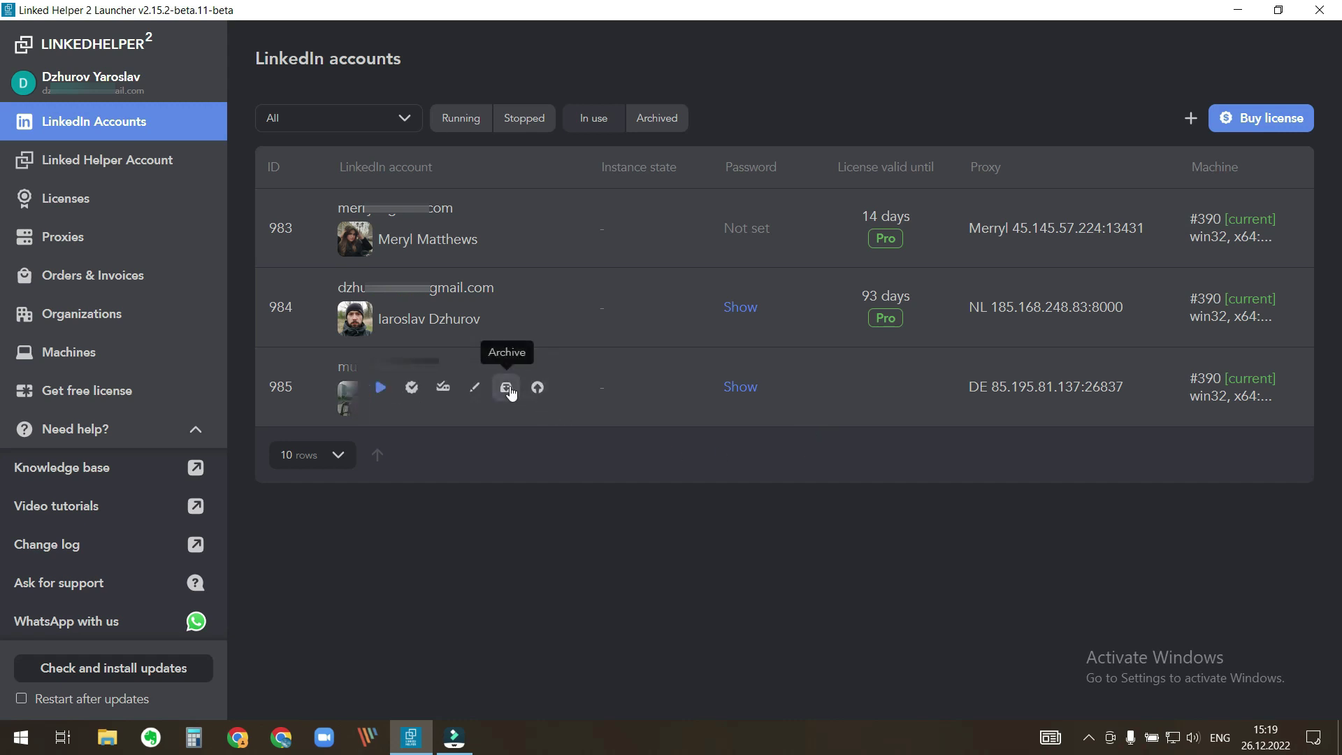
{"action": "left_click", "coordinate": [510, 388]}
{"action": "left_click", "coordinate": [812, 451]}
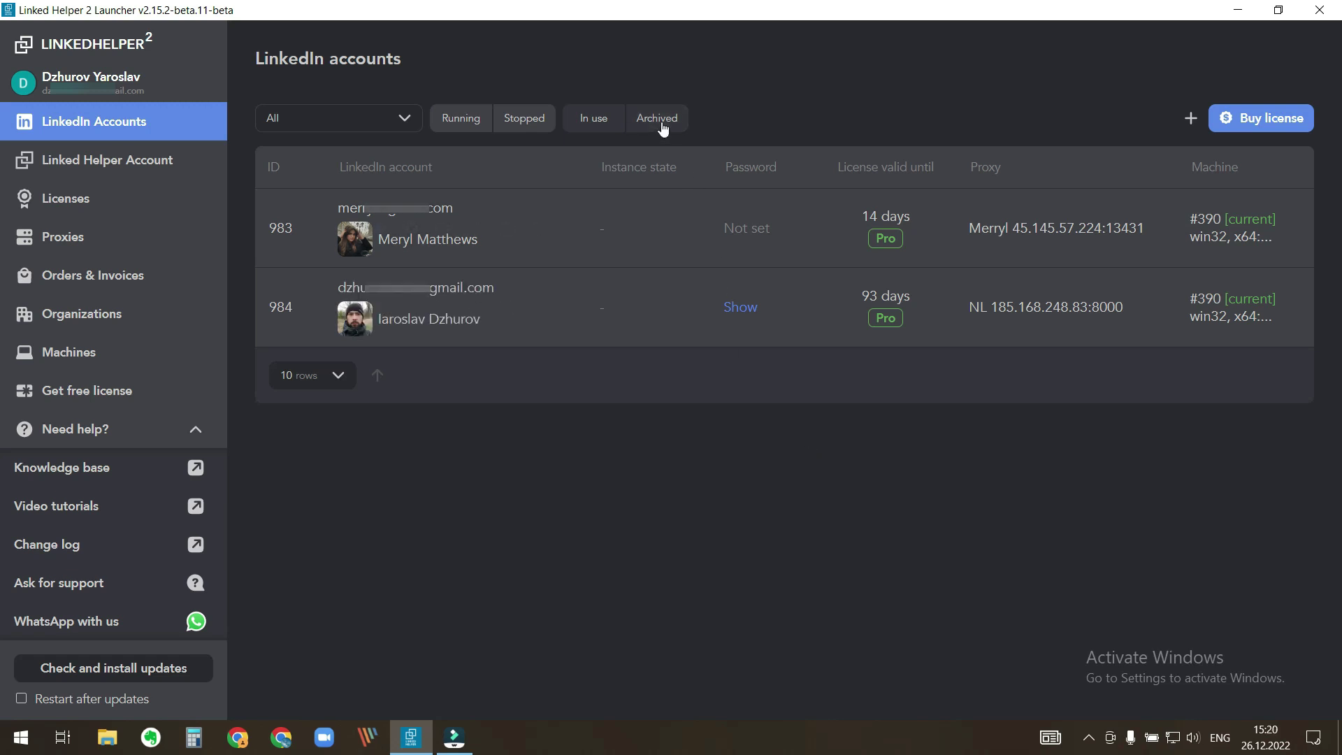
- Filter the accounts table to Archived, listing 985, 986, 981 and 982
{"action": "left_click", "coordinate": [660, 122]}
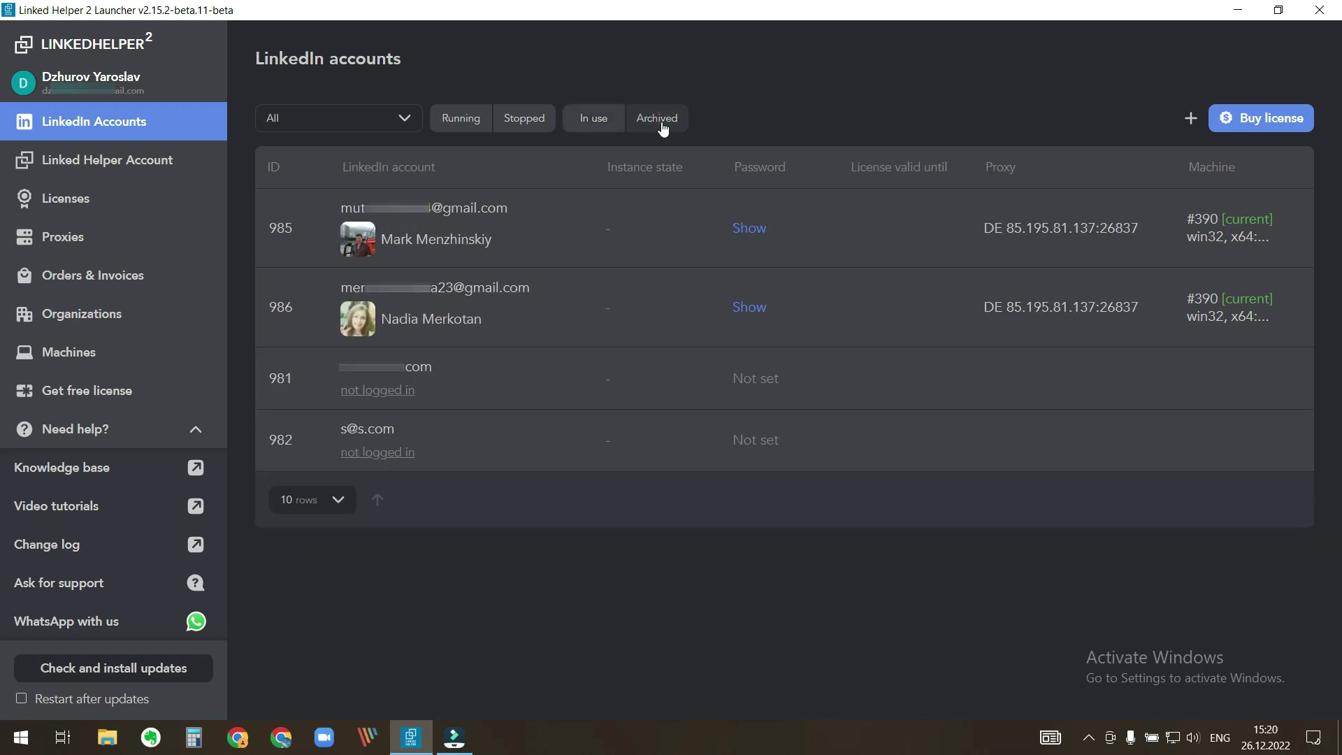